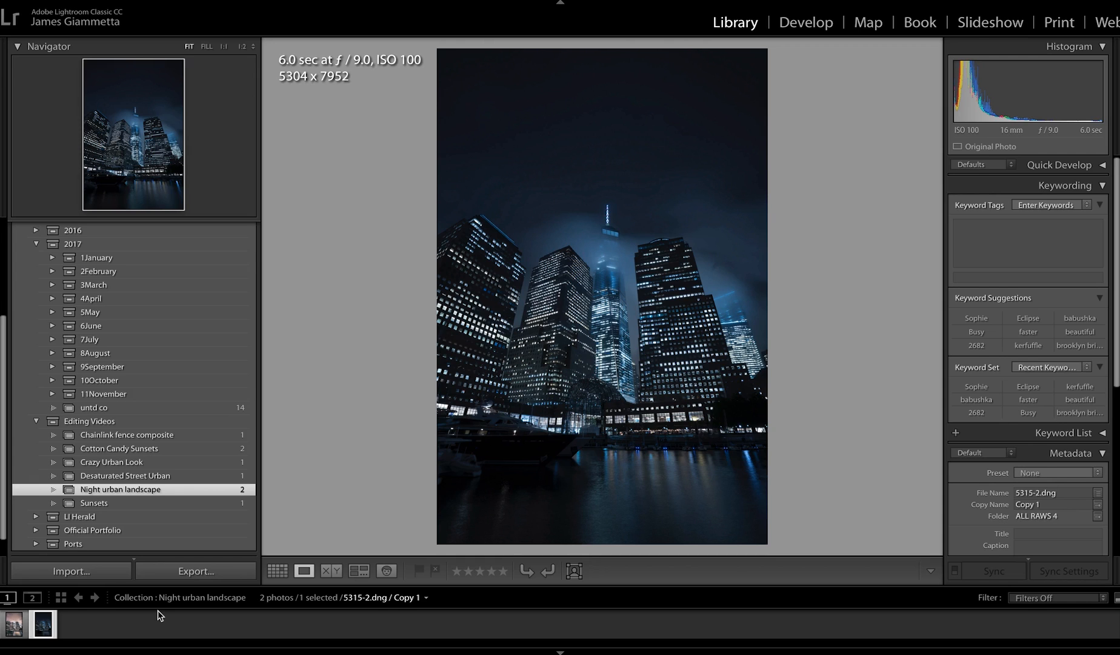
- View the finished edit of 5315-2.dng, open the Develop module, and select the unedited Copy 1 for editing
{"action": "key", "text": "Left"}
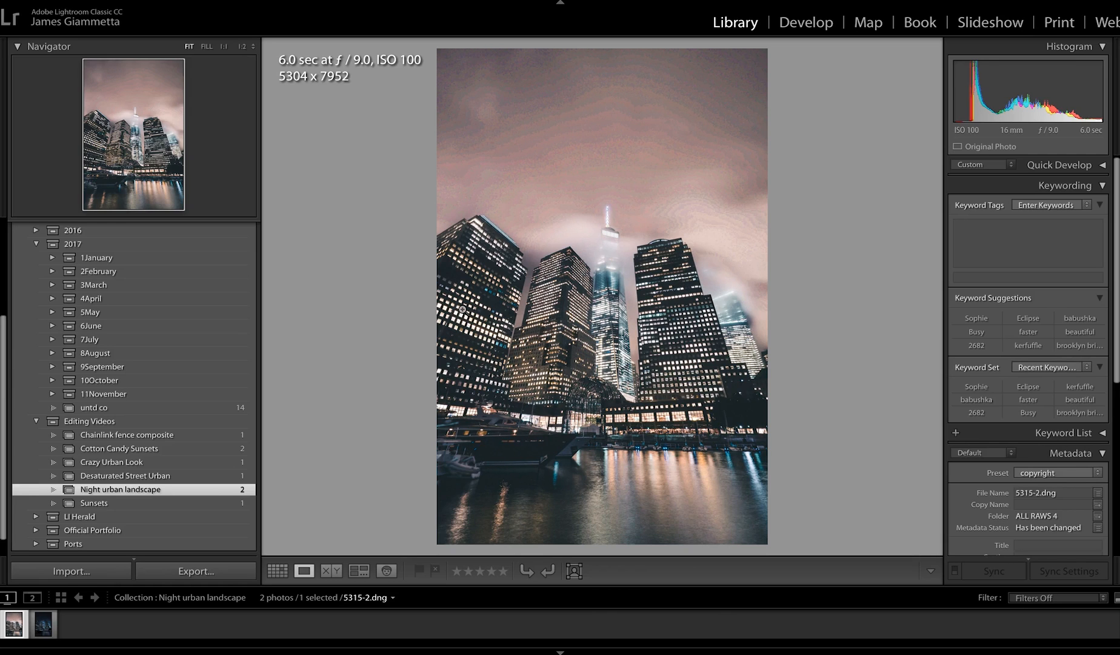
{"action": "key", "text": "d"}
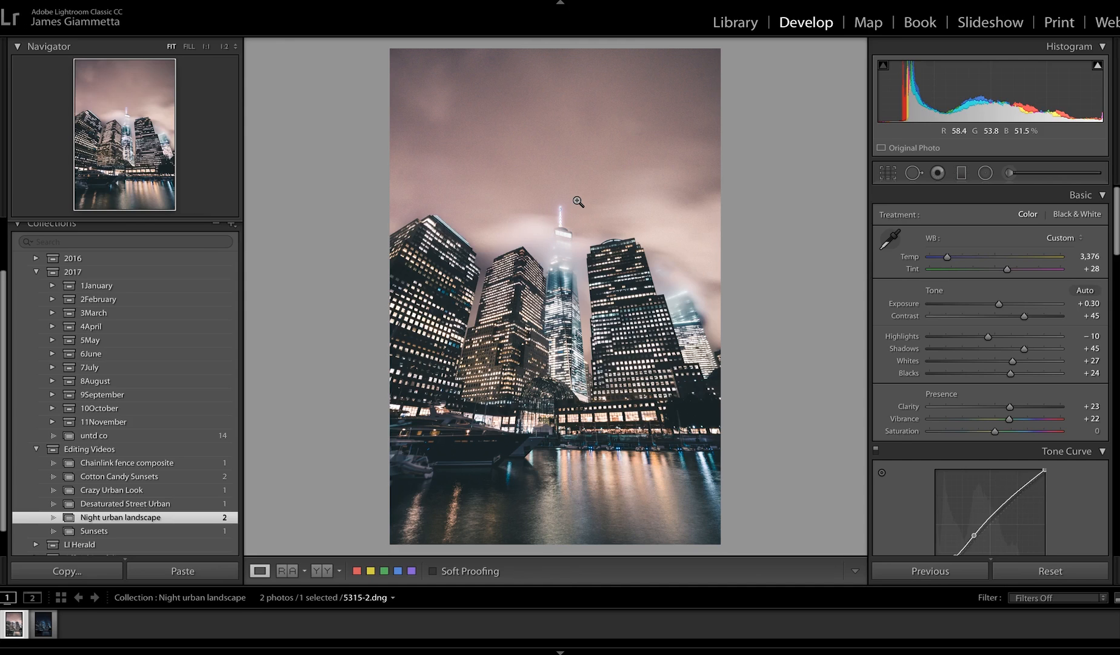
{"action": "left_click", "coordinate": [41, 623]}
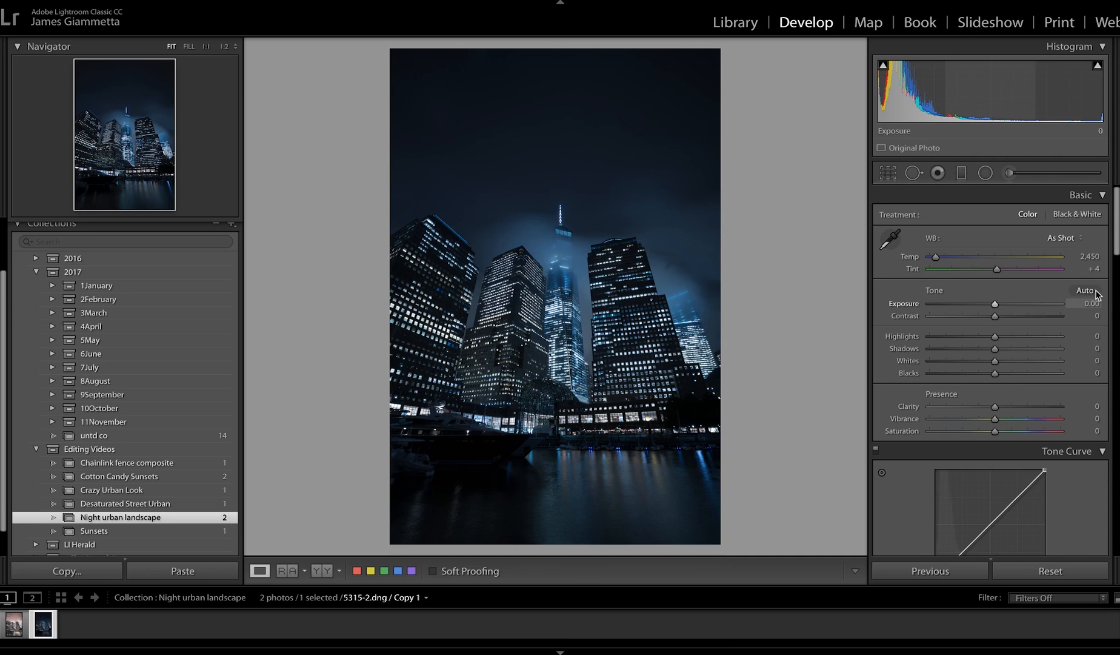
- Set Copy 1's white balance to a Temp of 3,376 and a Tint of +28
{"action": "left_click", "coordinate": [1092, 252]}
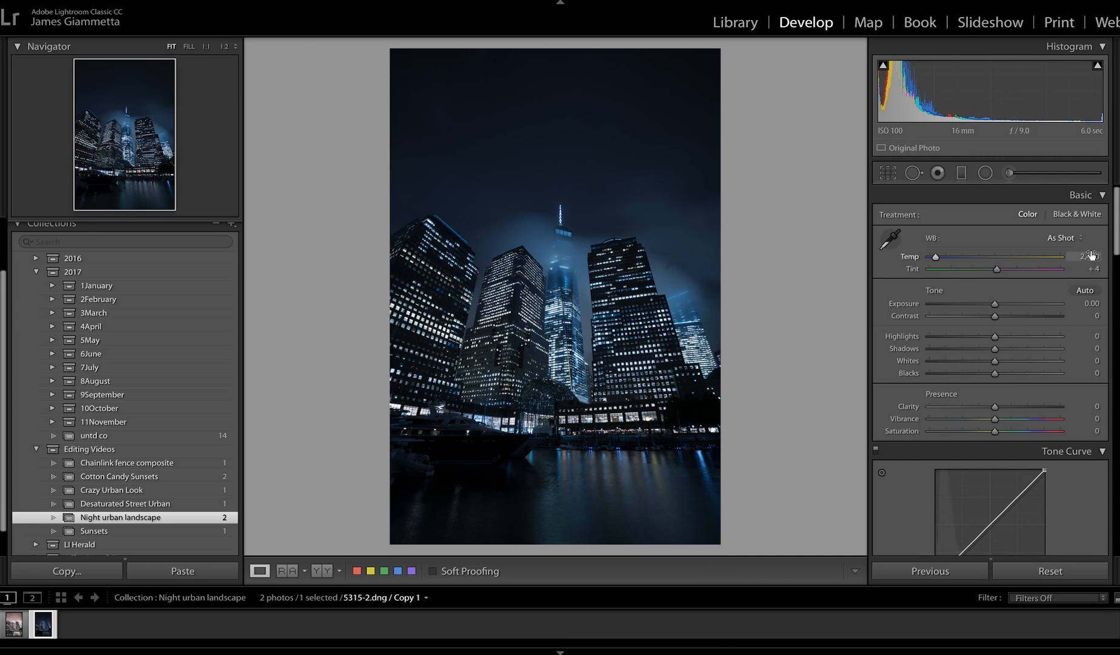
{"action": "type", "text": "3376"}
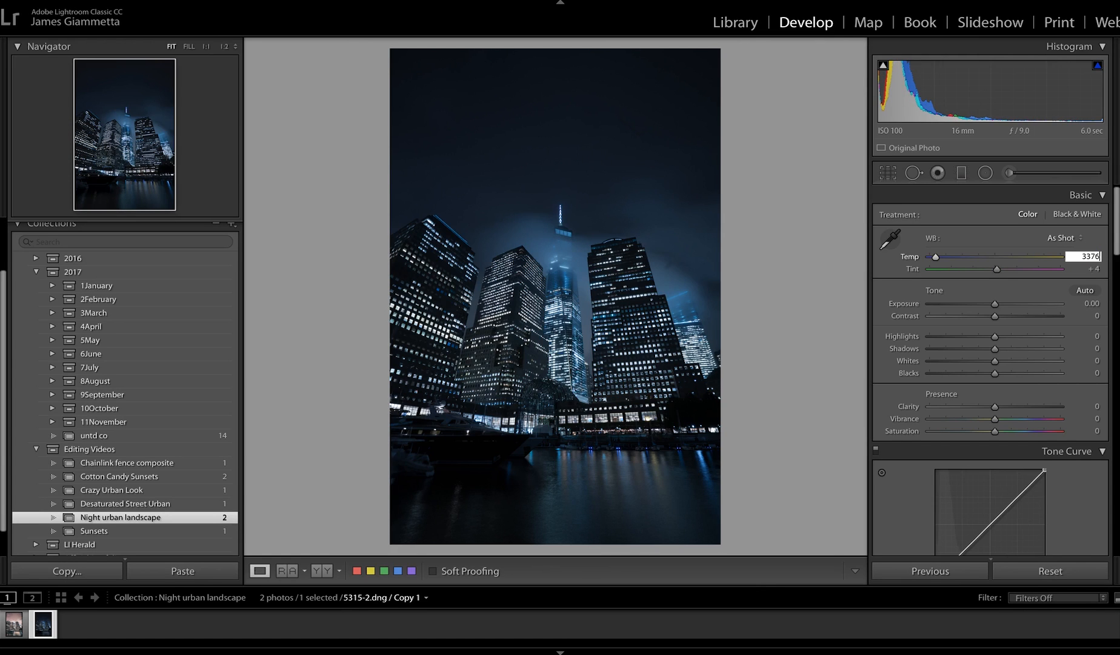
{"action": "key", "text": "Return"}
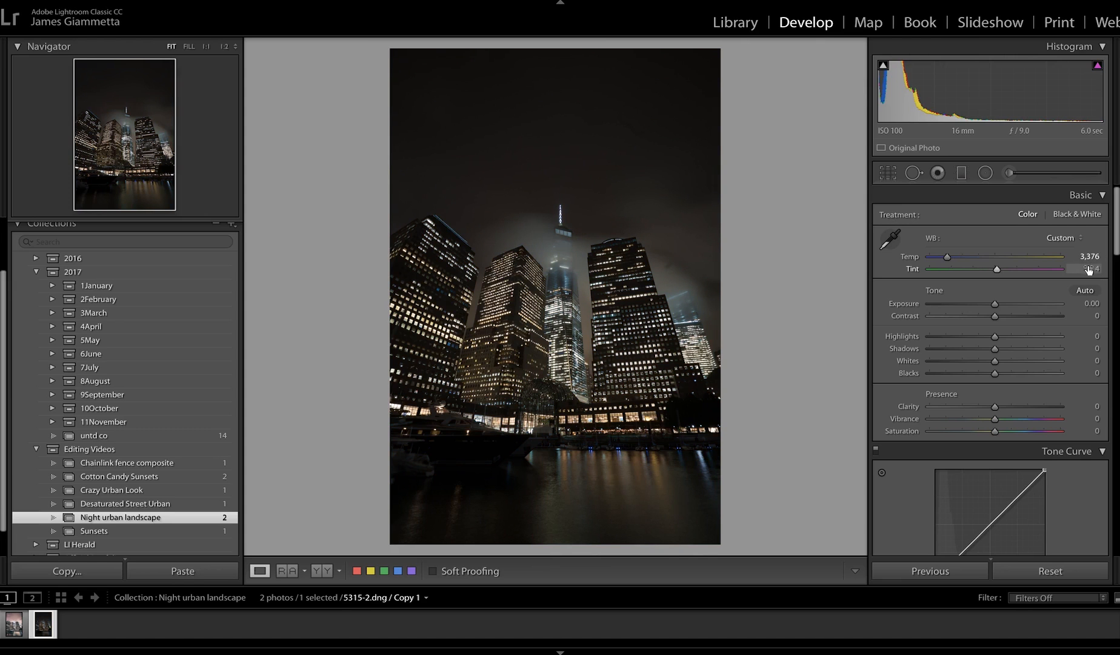
{"action": "left_click", "coordinate": [1090, 269]}
{"action": "type", "text": "28"}
{"action": "key", "text": "Return"}
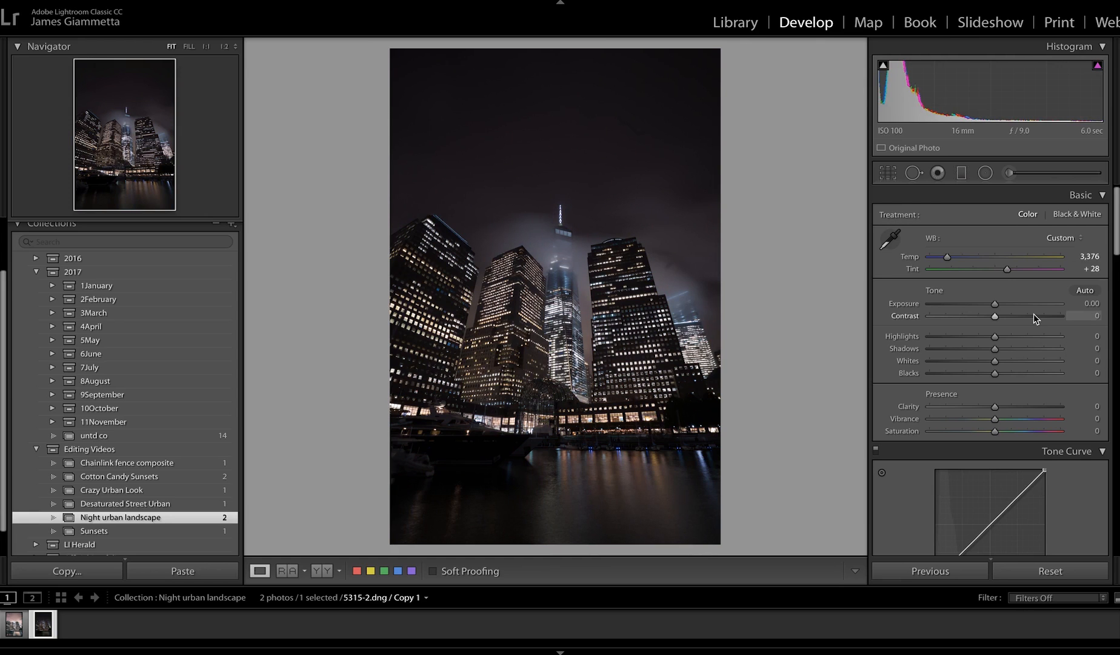
- Set the photo's Exposure to +0.30
{"action": "scroll", "coordinate": [1036, 318], "scroll_direction": "down", "scroll_amount": 2}
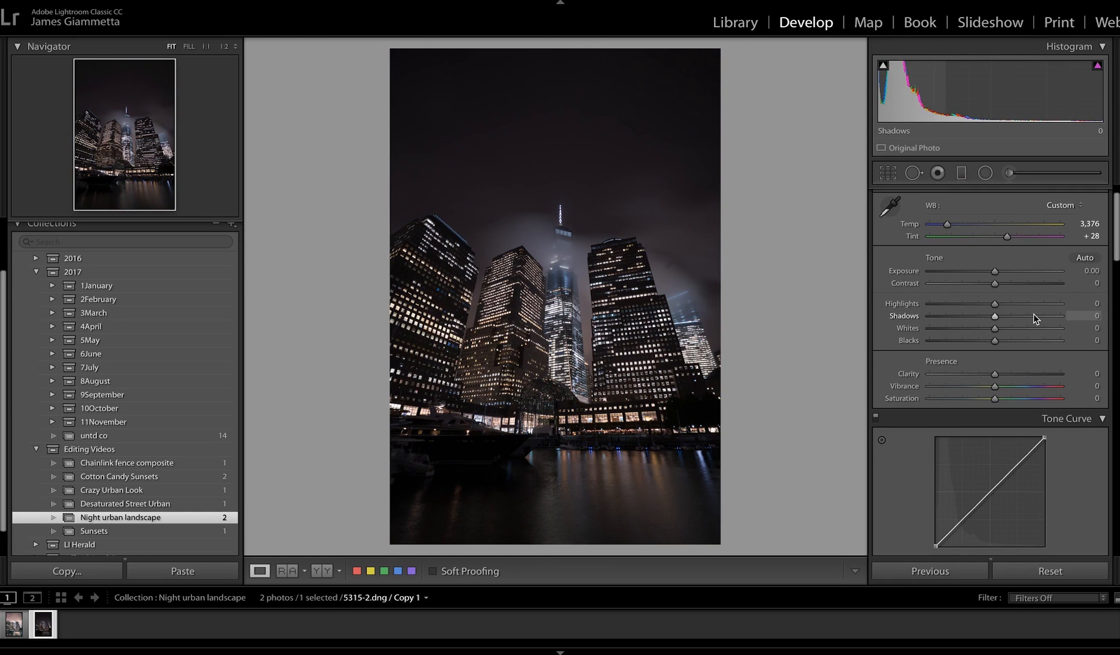
{"action": "left_click", "coordinate": [1091, 271]}
{"action": "key", "text": "BackSpace"}
{"action": "type", "text": "0.3"}
{"action": "key", "text": "Return"}
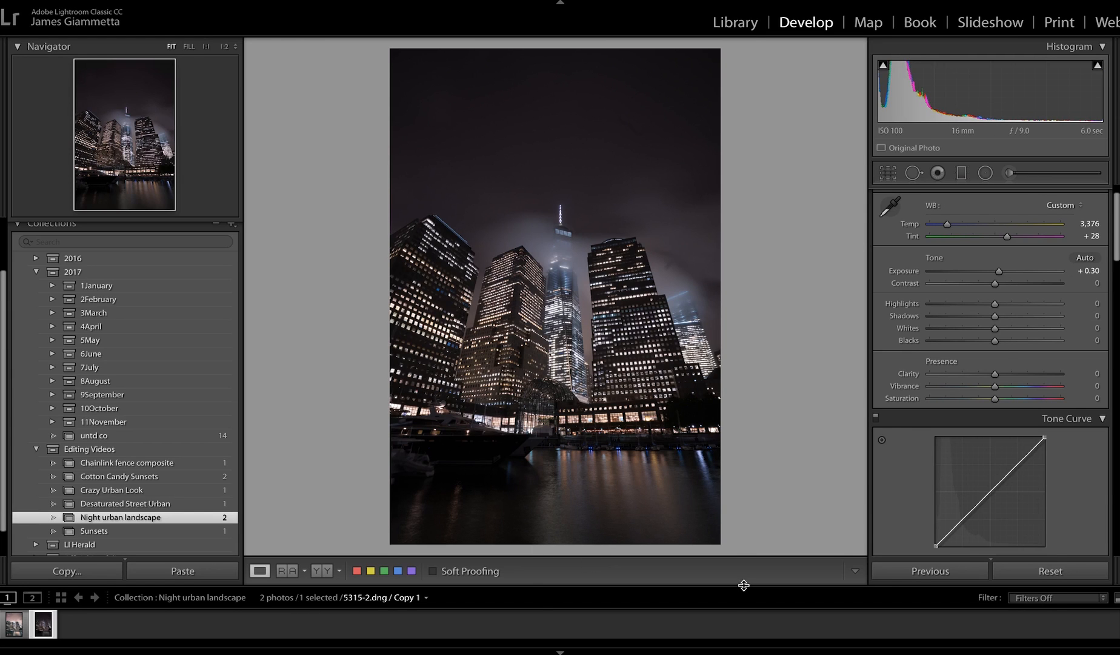
- Set Highlights to −10 and Shadows to +45 in the Basic adjustments
{"action": "left_click", "coordinate": [1093, 300]}
{"action": "type", "text": "-10"}
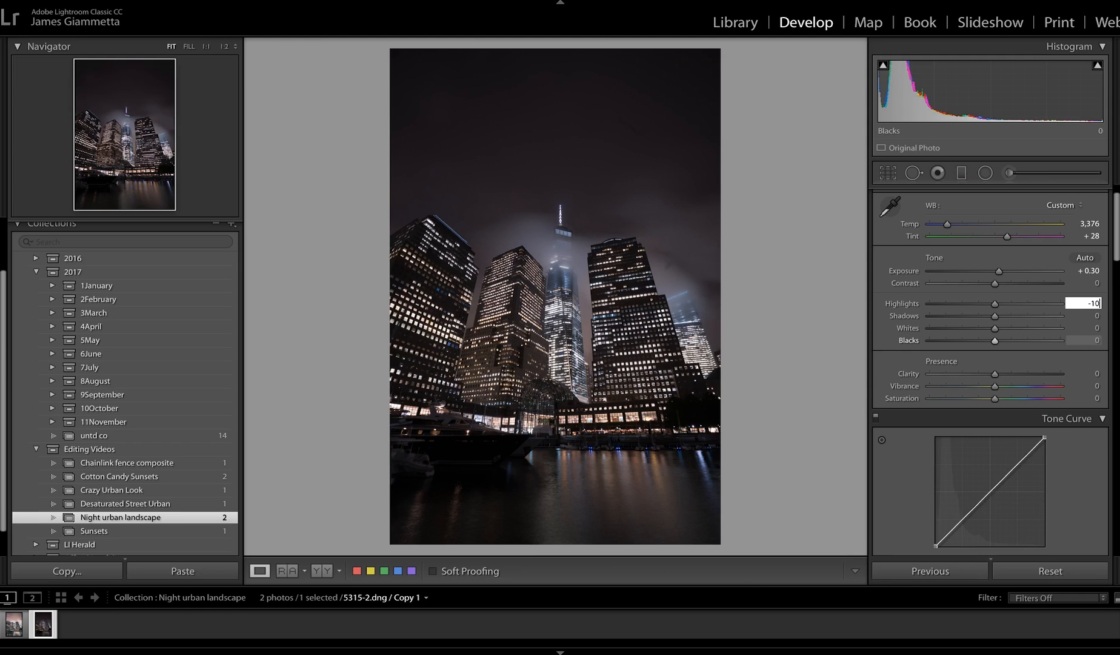
{"action": "key", "text": "Return"}
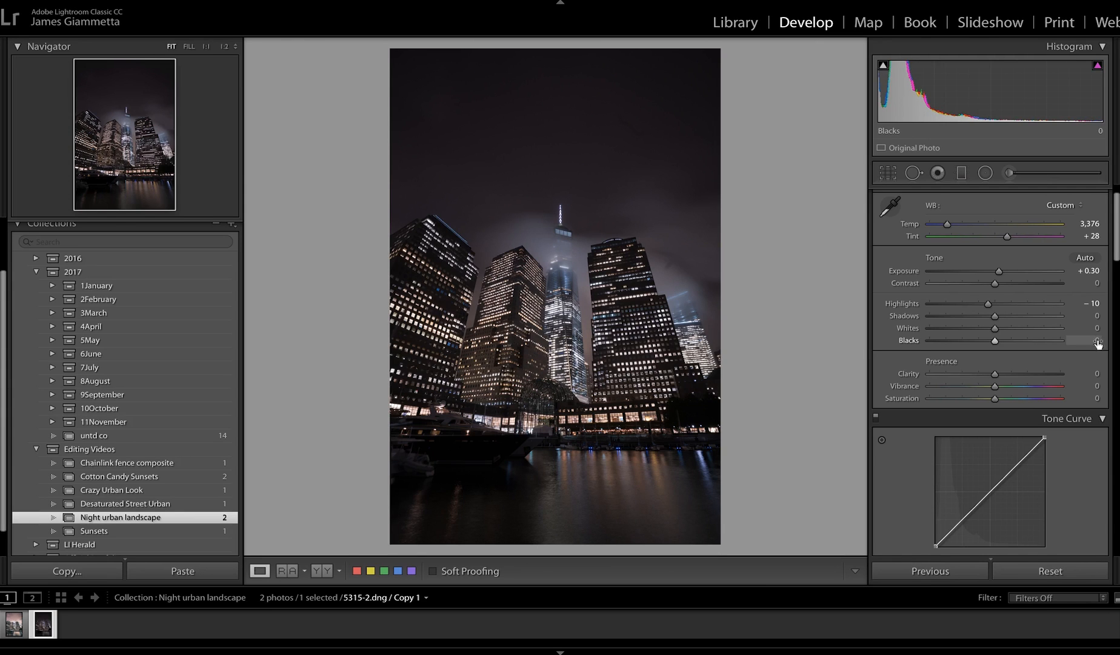
{"action": "left_click", "coordinate": [1095, 315]}
{"action": "type", "text": "45"}
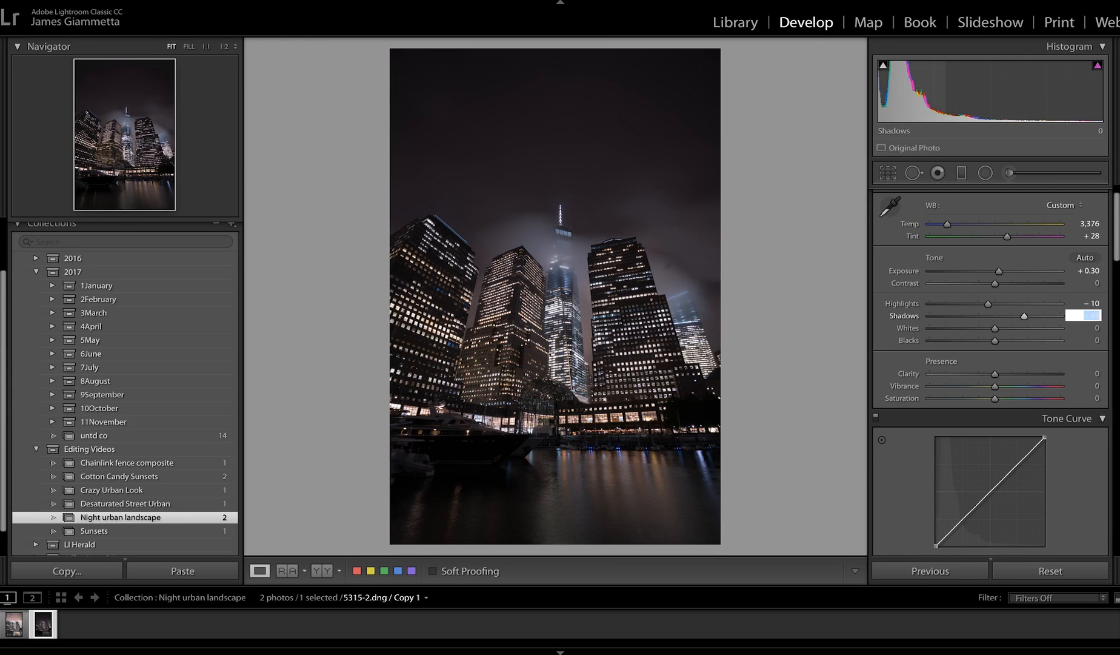
{"action": "key", "text": "Return"}
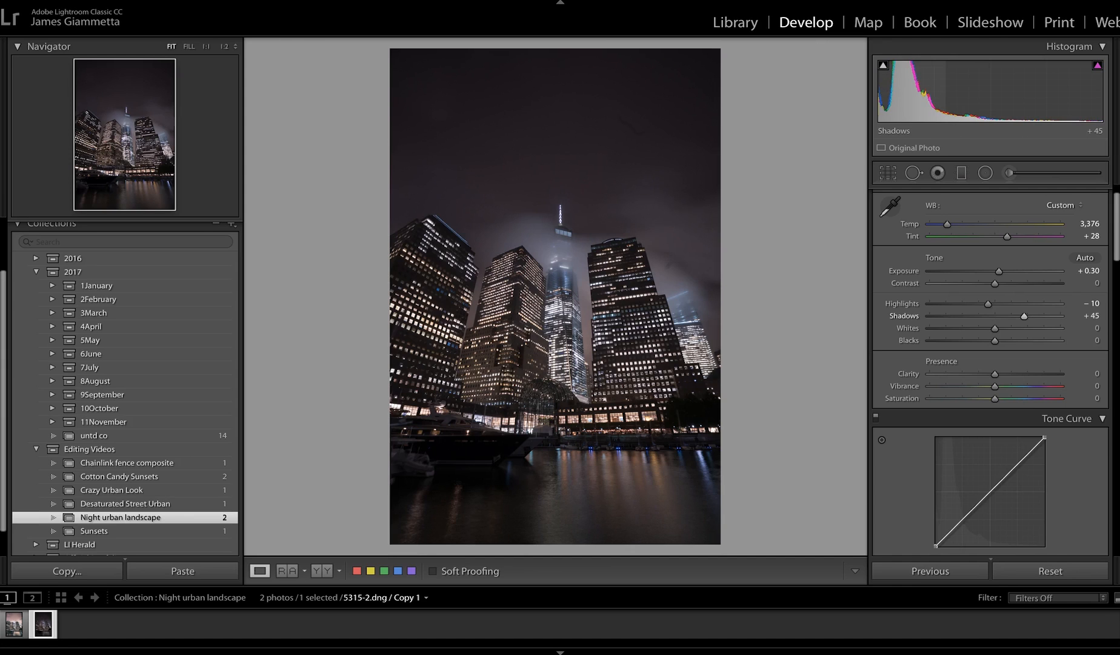
- Set Whites to +27 and Blacks to +24 in the Basic adjustments
{"action": "left_click", "coordinate": [1096, 327]}
{"action": "type", "text": "27"}
{"action": "key", "text": "Return"}
{"action": "left_click", "coordinate": [1091, 340]}
{"action": "type", "text": "24"}
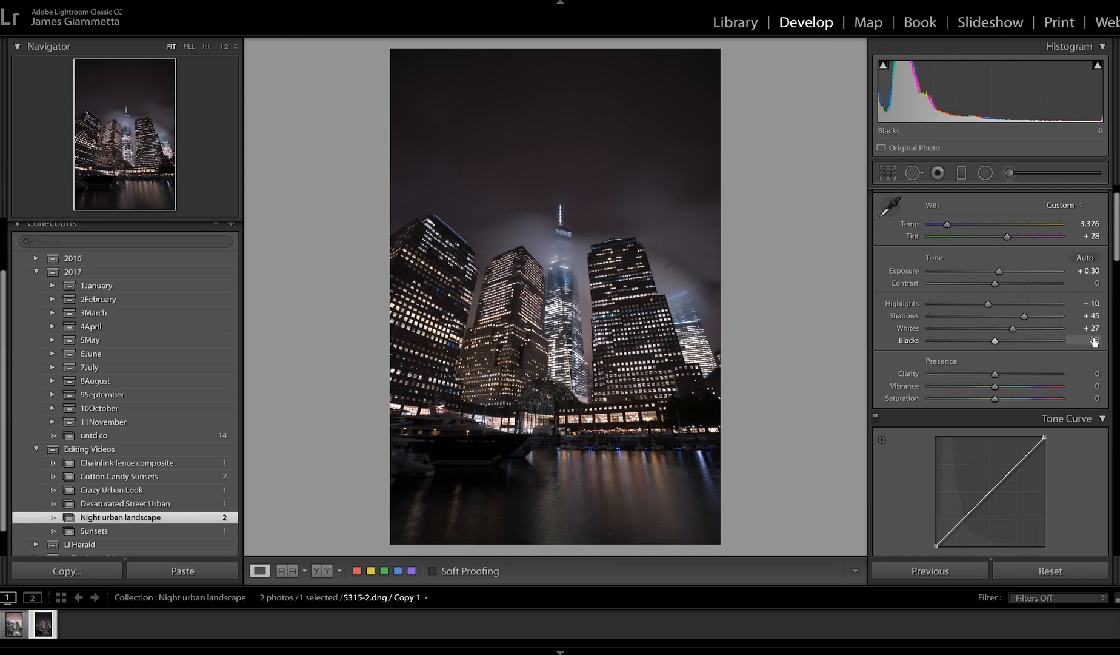
{"action": "key", "text": "Return"}
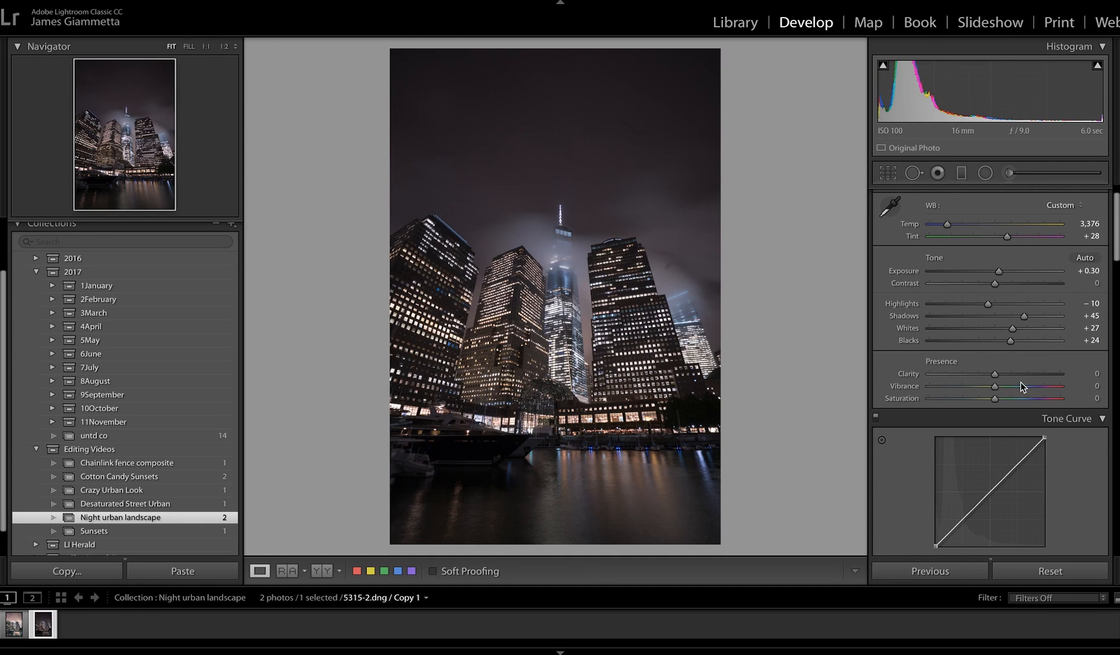
- Set Clarity to +23 and Vibrance to +22 in the Presence adjustments
{"action": "scroll", "coordinate": [1007, 379], "scroll_direction": "down", "scroll_amount": 5}
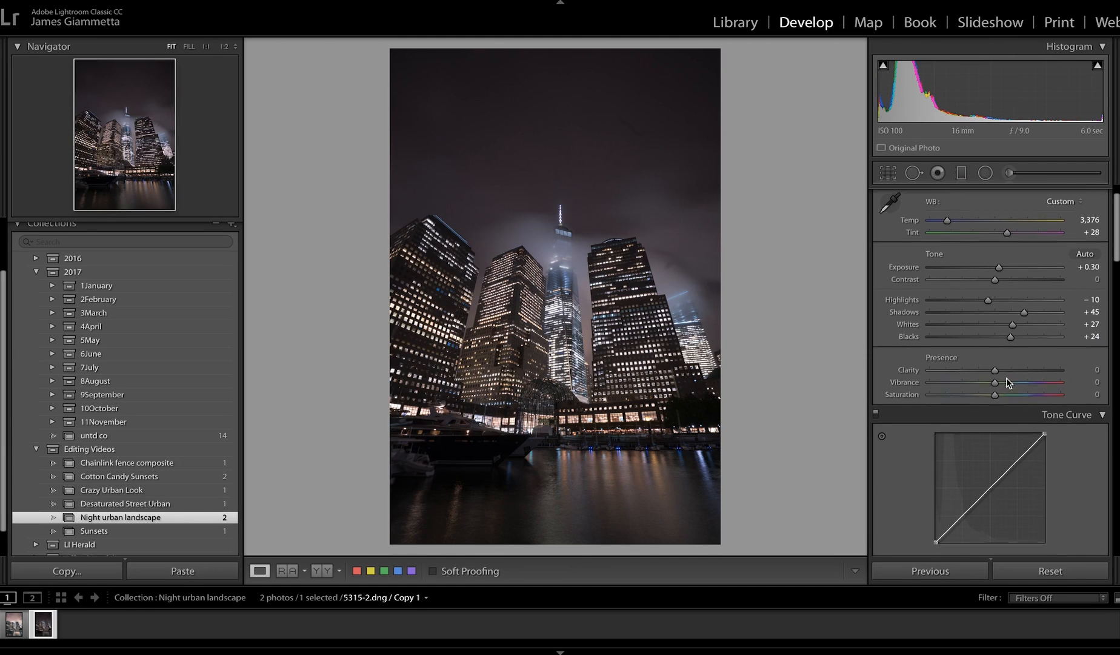
{"action": "left_click", "coordinate": [1092, 223]}
{"action": "type", "text": "50"}
{"action": "key", "text": "Return"}
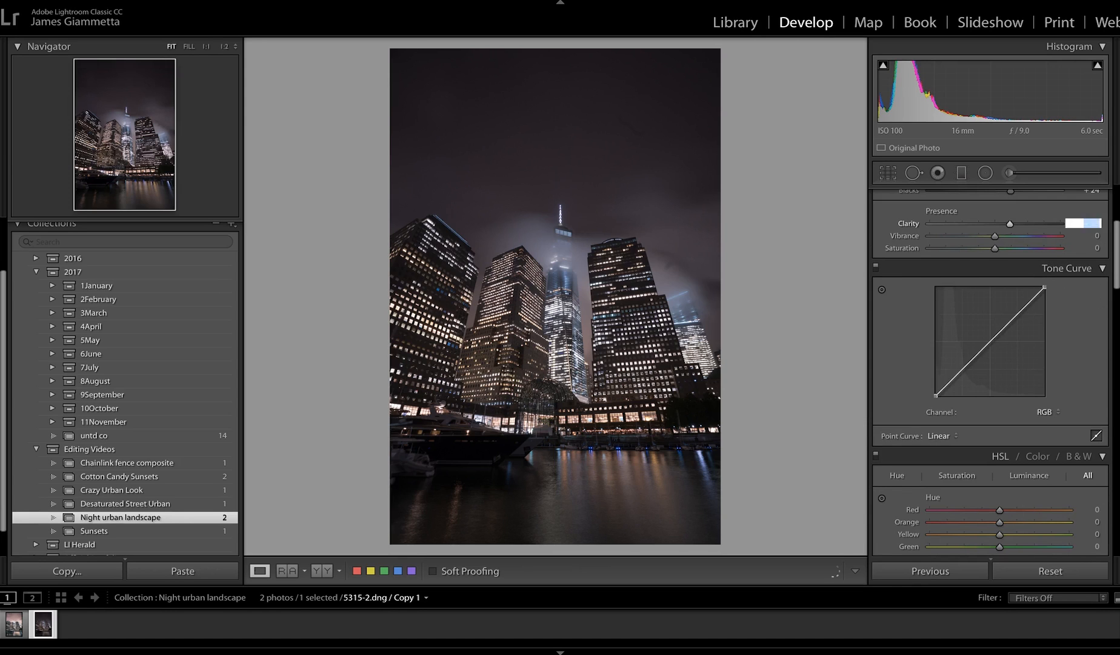
{"action": "left_click", "coordinate": [1092, 235]}
{"action": "type", "text": "22"}
{"action": "key", "text": "Return"}
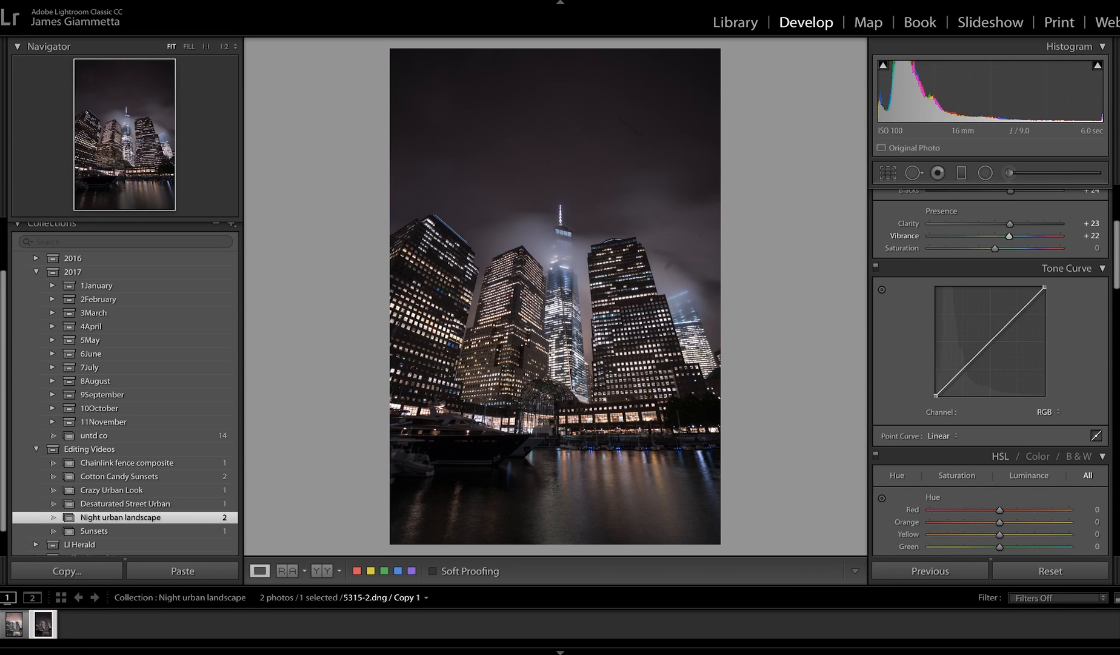
- Raise the black endpoint of the RGB tone curve and shift it slightly inward to fade the darkest tones
{"action": "scroll", "coordinate": [1001, 334], "scroll_direction": "down", "scroll_amount": 3}
{"action": "scroll", "coordinate": [1001, 334], "scroll_direction": "up", "scroll_amount": 3}
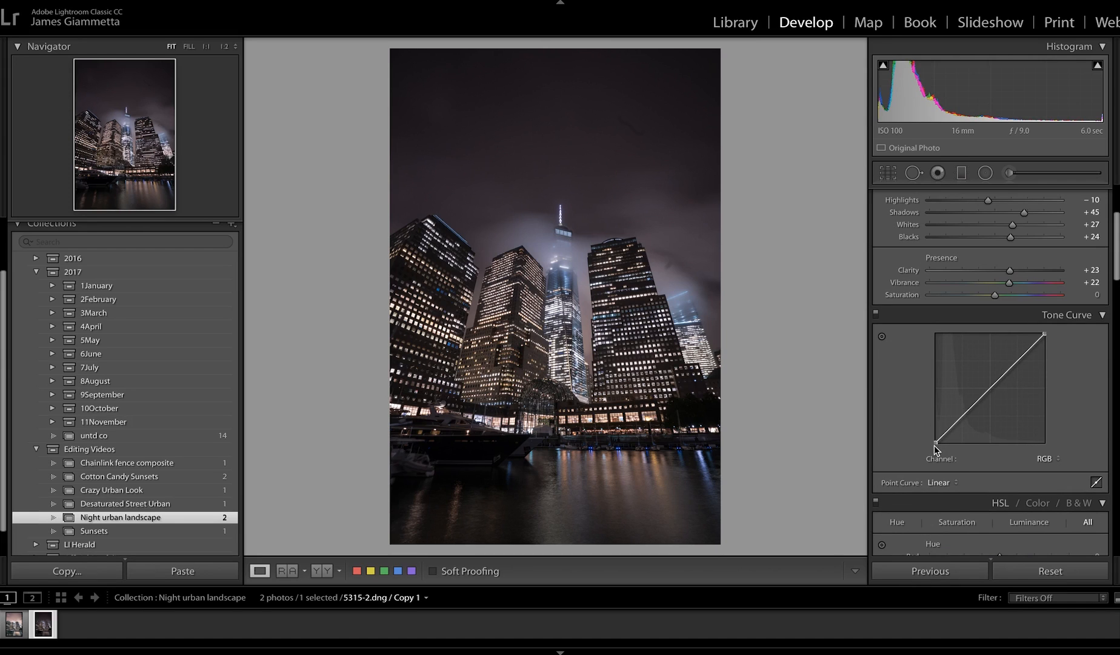
{"action": "mouse_move", "coordinate": [937, 445]}
{"action": "left_mouse_down"}
{"action": "mouse_move", "coordinate": [935, 407]}
{"action": "mouse_move", "coordinate": [960, 364]}
{"action": "mouse_move", "coordinate": [939, 431]}
{"action": "left_mouse_up"}
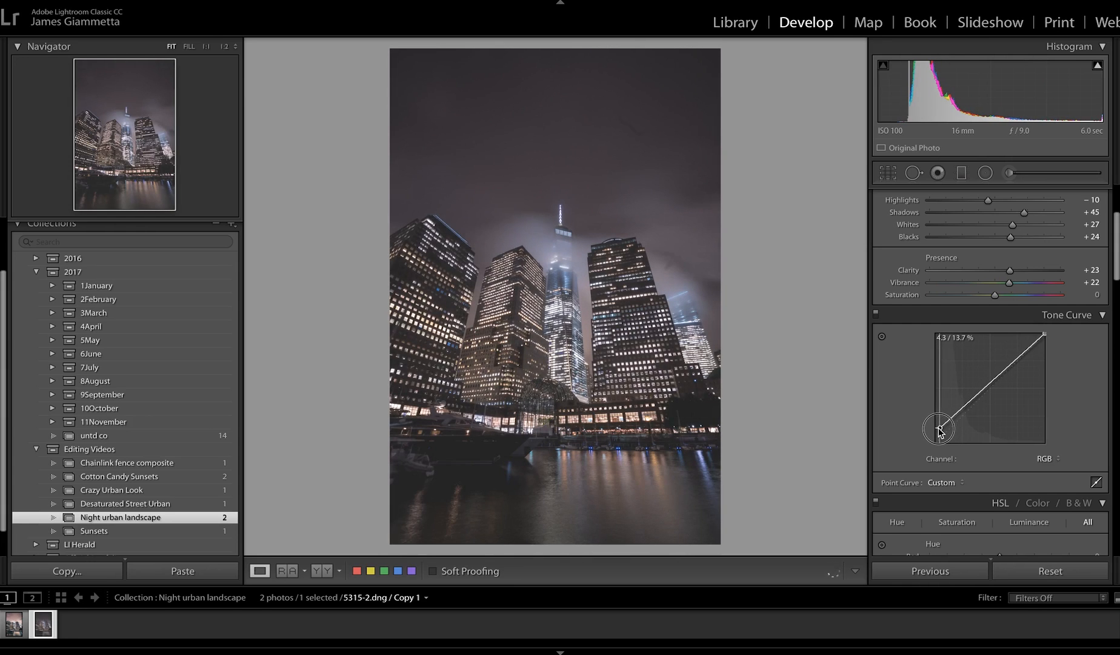
{"action": "left_click_drag", "start_coordinate": [939, 432], "coordinate": [941, 432]}
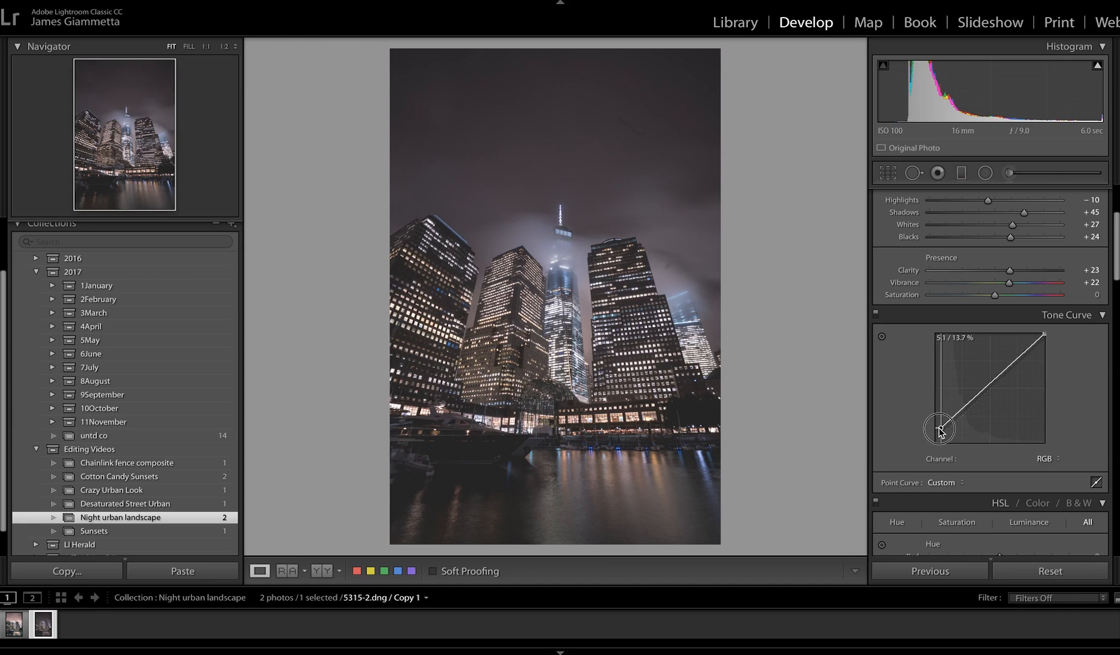
{"action": "left_click_drag", "start_coordinate": [940, 431], "coordinate": [939, 428]}
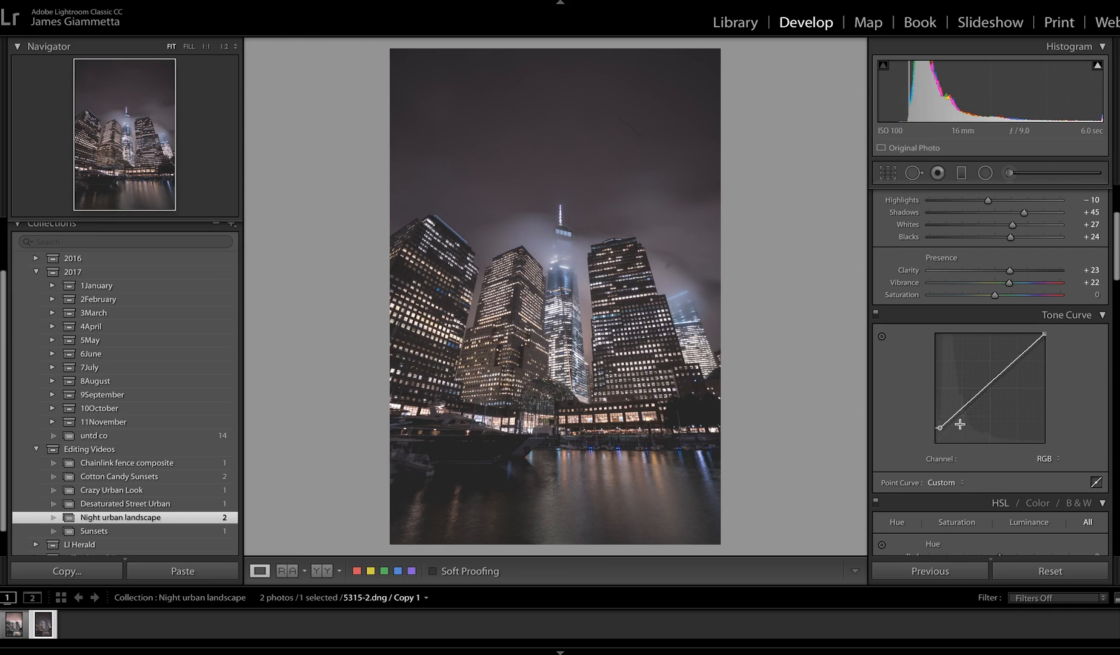
{"action": "left_click_drag", "start_coordinate": [940, 427], "coordinate": [940, 431]}
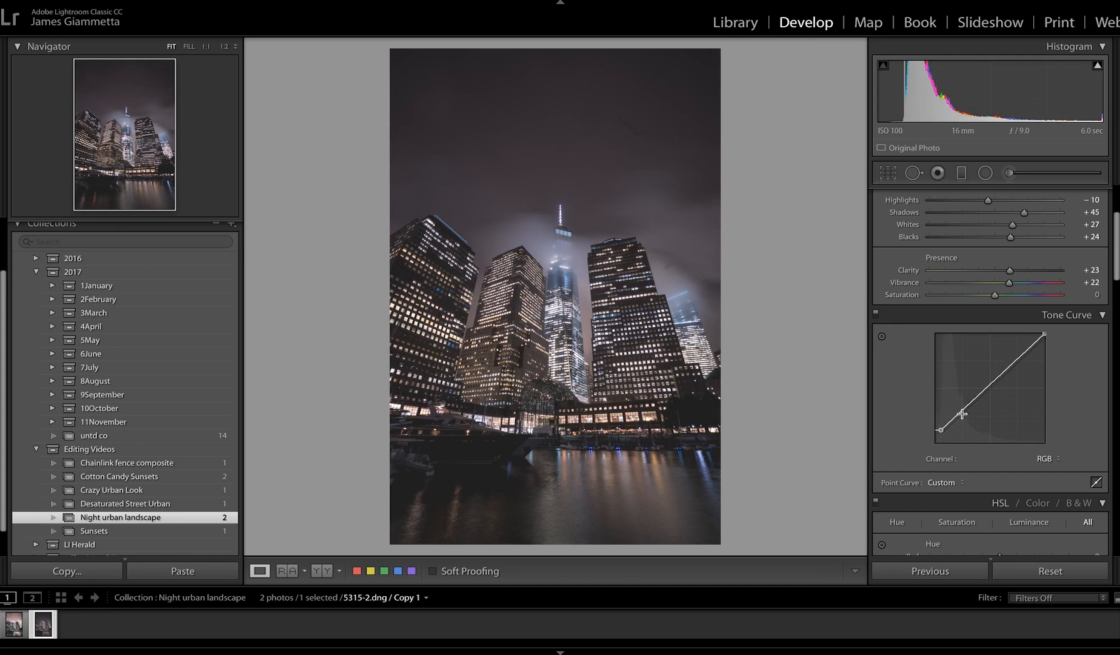
- Add a pulled-down shadow point and a second point at about 30 / 34 % on the RGB tone curve
{"action": "left_click_drag", "start_coordinate": [959, 413], "coordinate": [957, 420]}
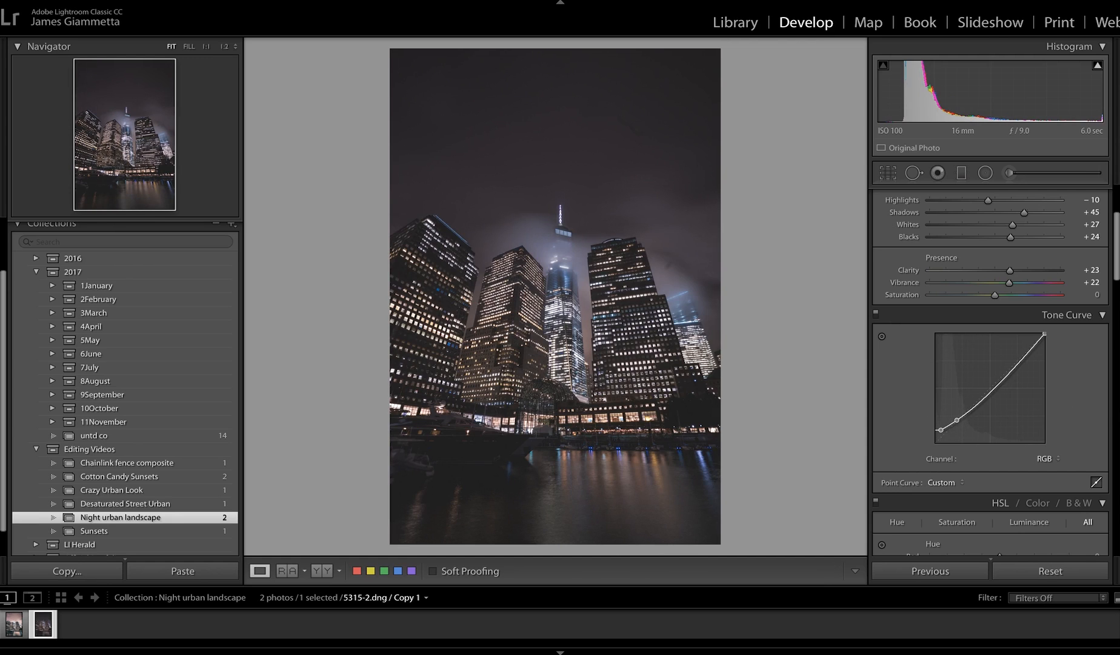
{"action": "mouse_move", "coordinate": [957, 420]}
{"action": "left_mouse_down"}
{"action": "mouse_move", "coordinate": [986, 395]}
{"action": "mouse_move", "coordinate": [969, 409]}
{"action": "left_mouse_up"}
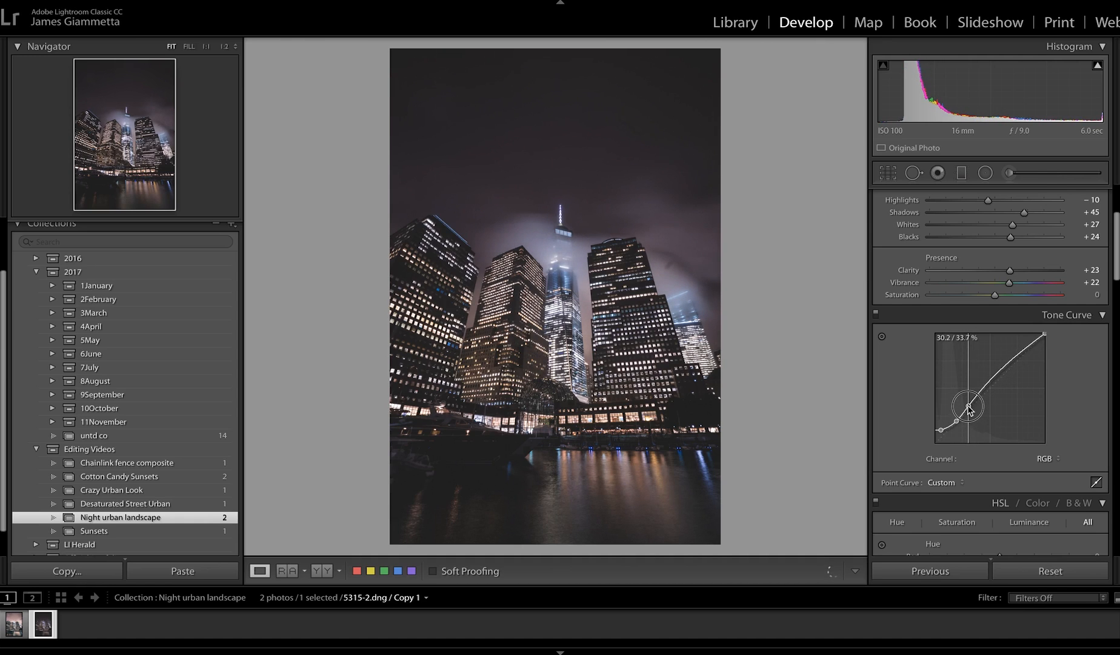
{"action": "left_click_drag", "start_coordinate": [968, 409], "coordinate": [968, 409]}
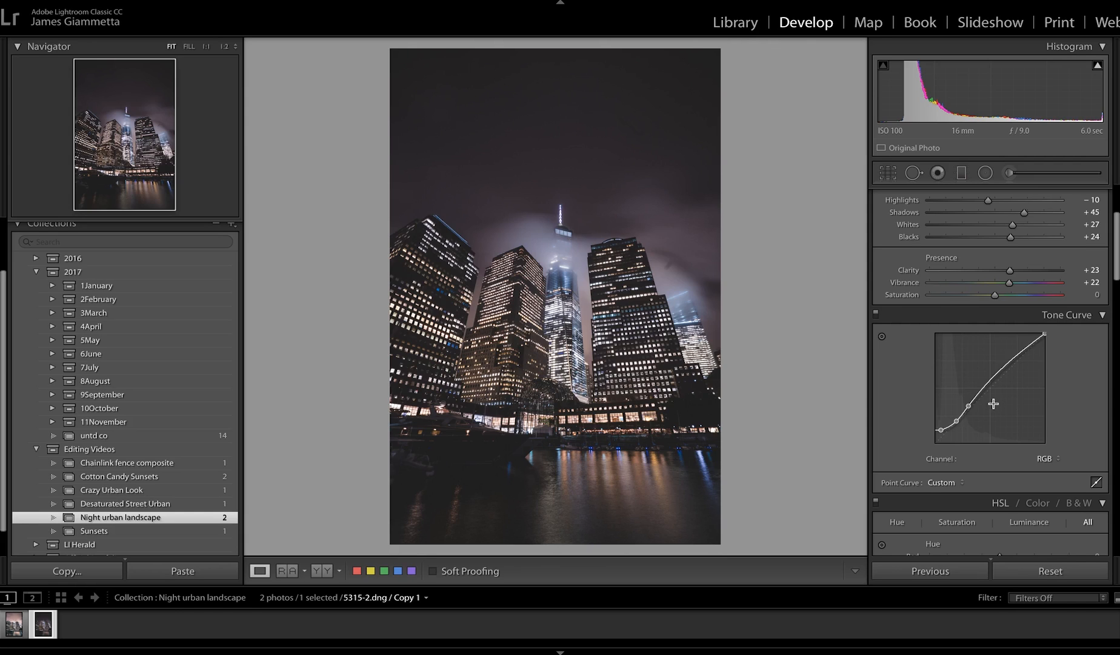
- Shift the HSL Hue of Yellow to −37 and of Blue to −29
{"action": "scroll", "coordinate": [992, 404], "scroll_direction": "down", "scroll_amount": 10}
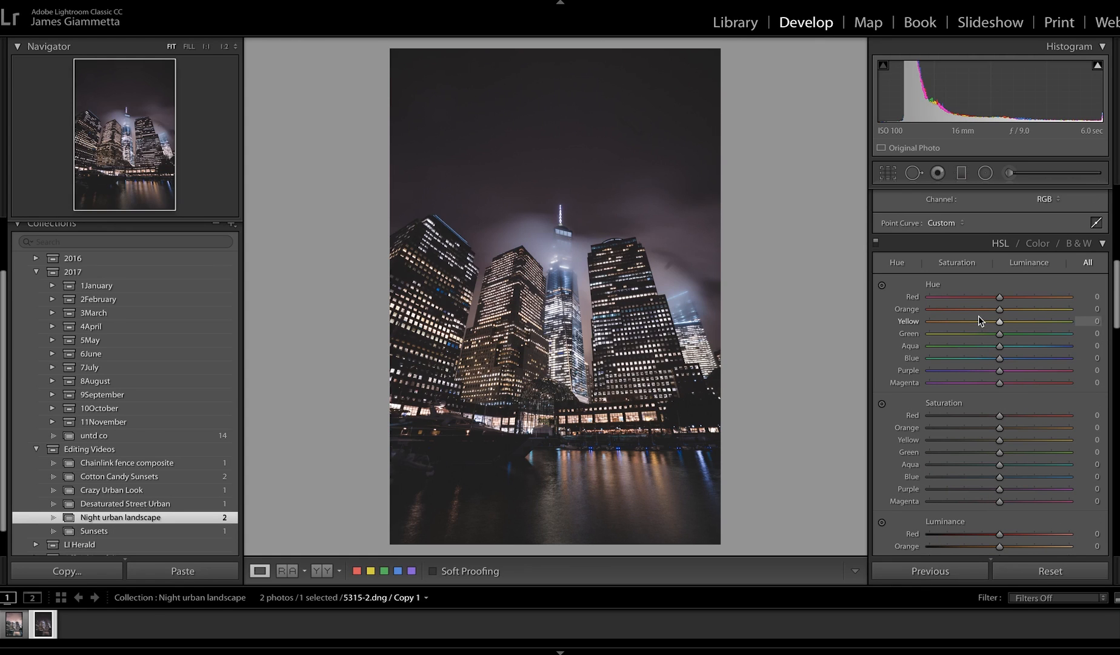
{"action": "left_click_drag", "start_coordinate": [976, 318], "coordinate": [973, 320]}
{"action": "left_click_drag", "start_coordinate": [983, 362], "coordinate": [978, 358]}
- Reduce the HSL Saturation of Aqua to −34 and of Blue to −33
{"action": "scroll", "coordinate": [1003, 398], "scroll_direction": "down", "scroll_amount": 1}
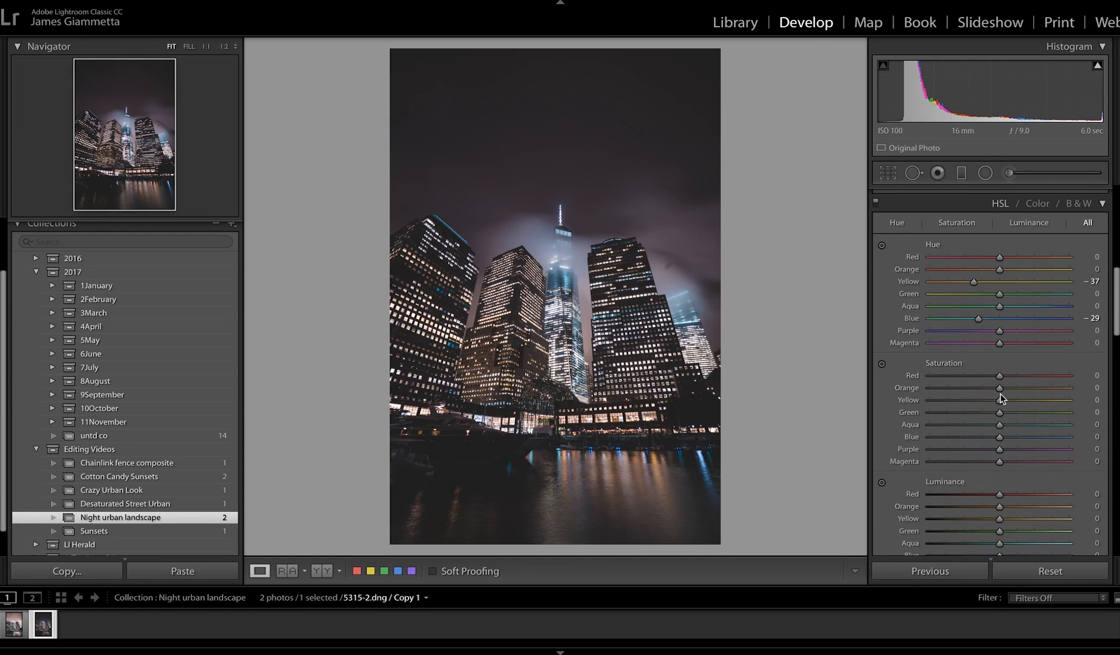
{"action": "scroll", "coordinate": [1001, 398], "scroll_direction": "down", "scroll_amount": 1}
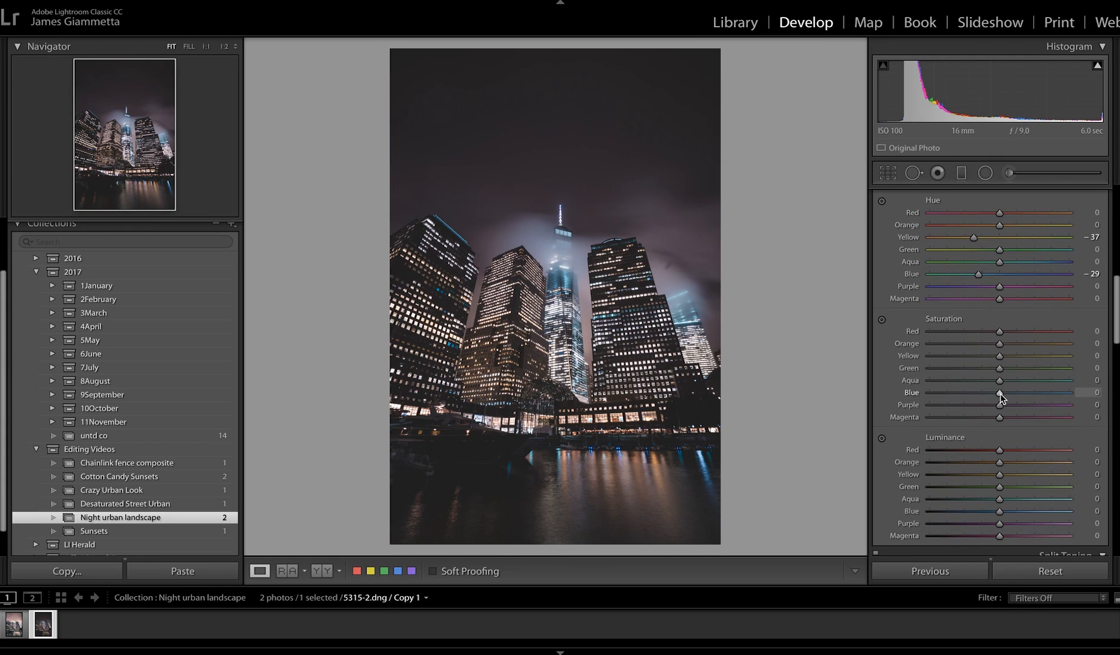
{"action": "left_click", "coordinate": [972, 378]}
{"action": "left_click_drag", "start_coordinate": [972, 379], "coordinate": [975, 380]}
{"action": "left_click", "coordinate": [976, 392]}
- Raise HSL Luminance: Red and Orange to +34, Yellow, Green and Aqua to +35, and Blue to +55
{"action": "scroll", "coordinate": [994, 405], "scroll_direction": "down", "scroll_amount": 1}
{"action": "scroll", "coordinate": [994, 405], "scroll_direction": "down", "scroll_amount": 3}
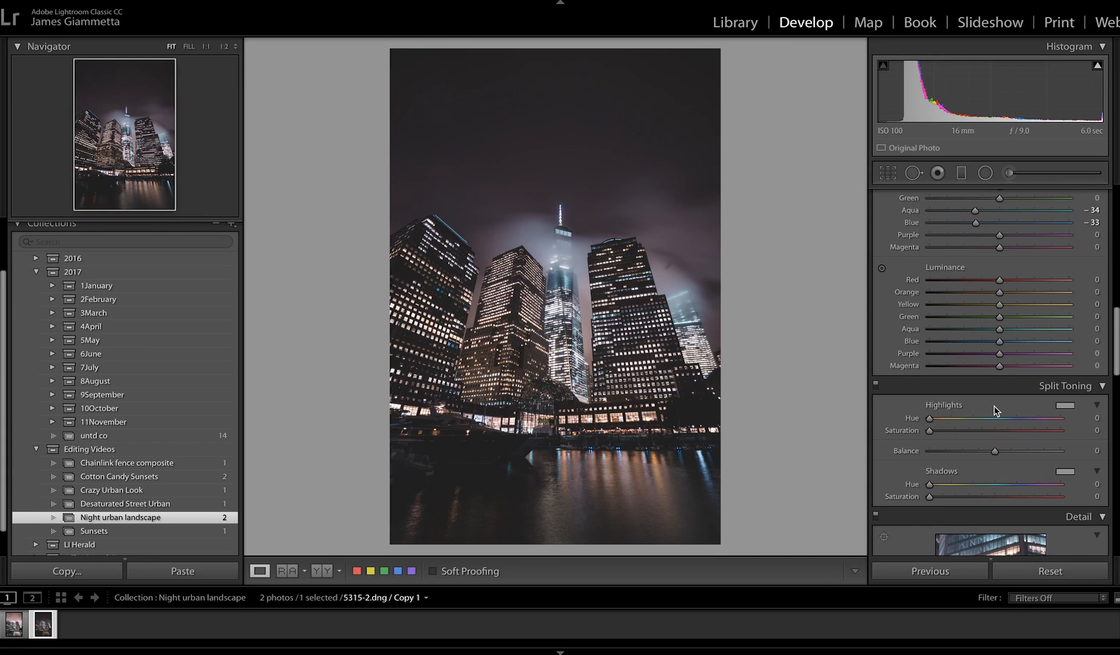
{"action": "scroll", "coordinate": [994, 405], "scroll_direction": "up", "scroll_amount": 1}
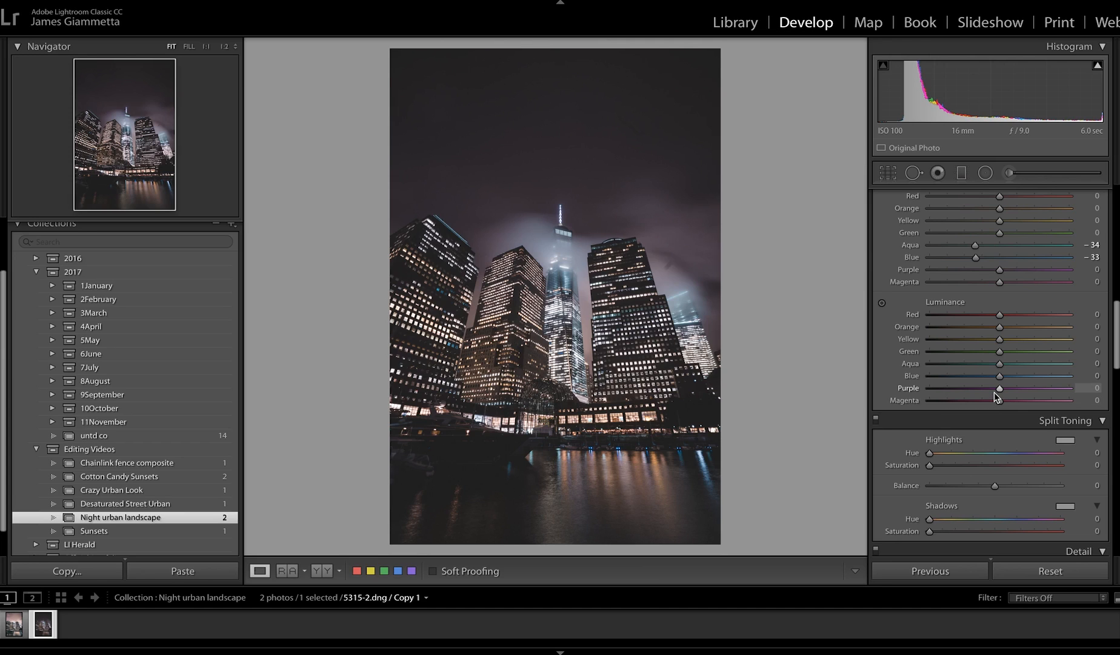
{"action": "left_click", "coordinate": [1022, 314]}
{"action": "left_click", "coordinate": [1023, 327]}
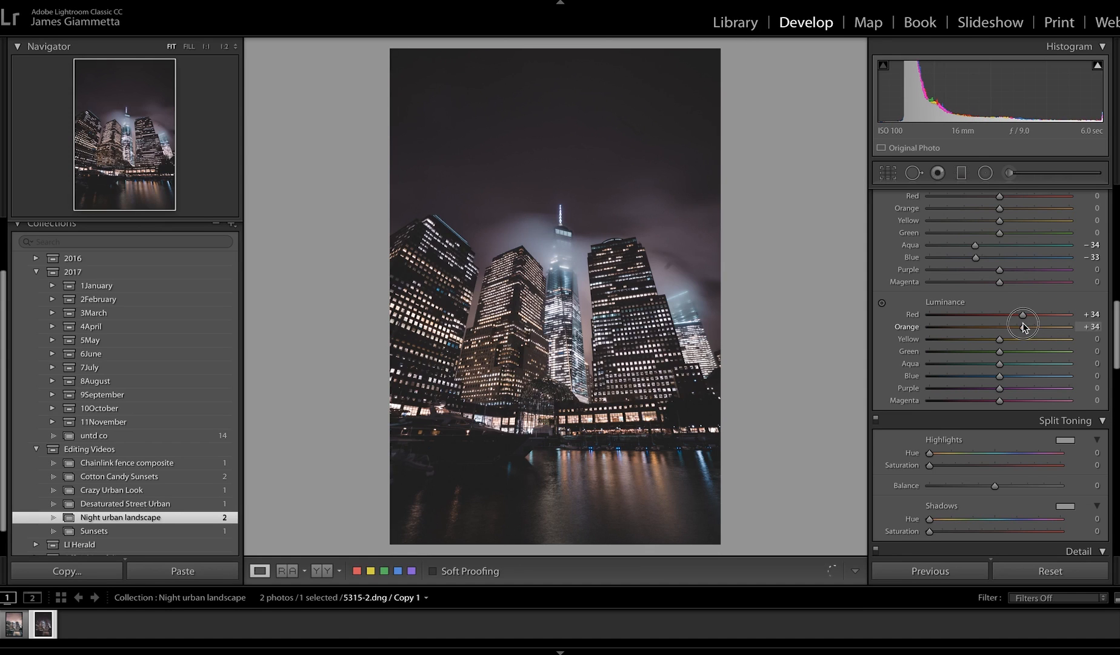
{"action": "left_click", "coordinate": [1024, 338]}
{"action": "left_click", "coordinate": [1024, 351]}
{"action": "left_click", "coordinate": [1024, 363]}
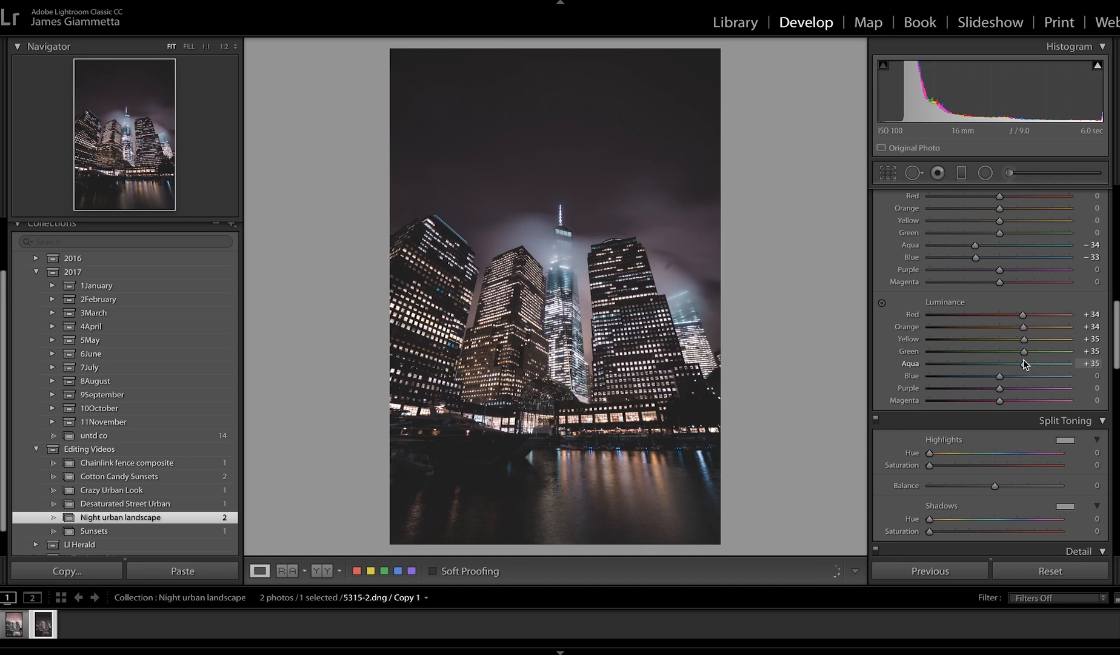
{"action": "left_click", "coordinate": [1038, 377]}
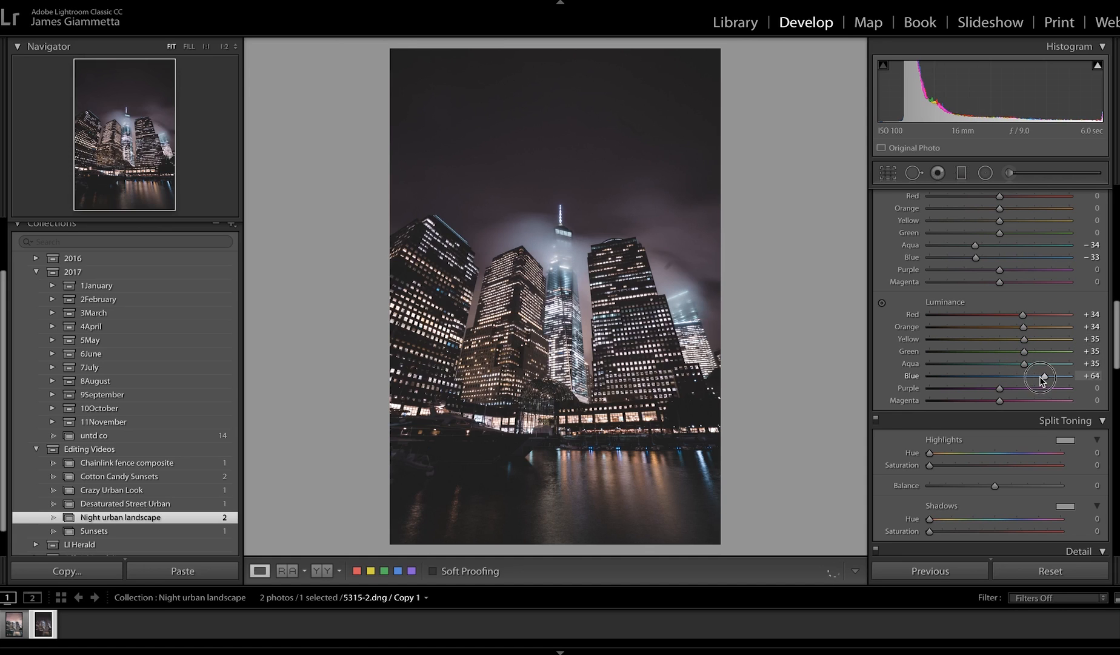
{"action": "scroll", "coordinate": [1012, 368], "scroll_direction": "down", "scroll_amount": 3}
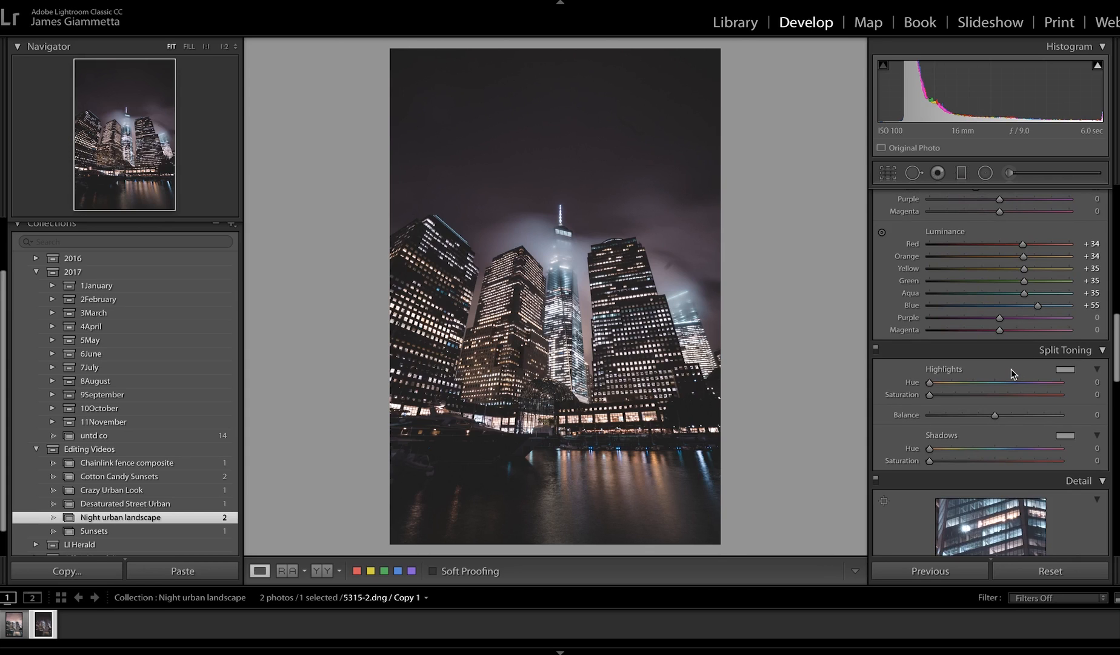
- Set the Split Toning Highlights to Hue 46 and Saturation 17 and check the tint in the colour picker
{"action": "left_click", "coordinate": [1089, 382]}
{"action": "type", "text": "46"}
{"action": "left_click", "coordinate": [1095, 394]}
{"action": "type", "text": "17"}
{"action": "key", "text": "Return"}
{"action": "left_click", "coordinate": [1064, 369]}
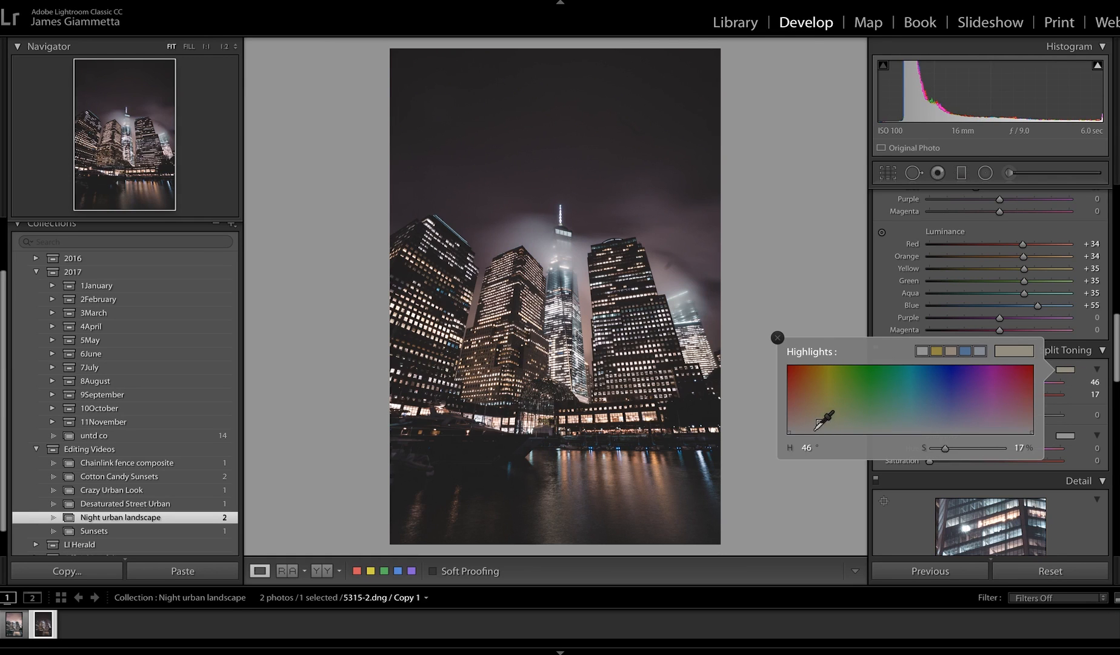
{"action": "left_click", "coordinate": [857, 322]}
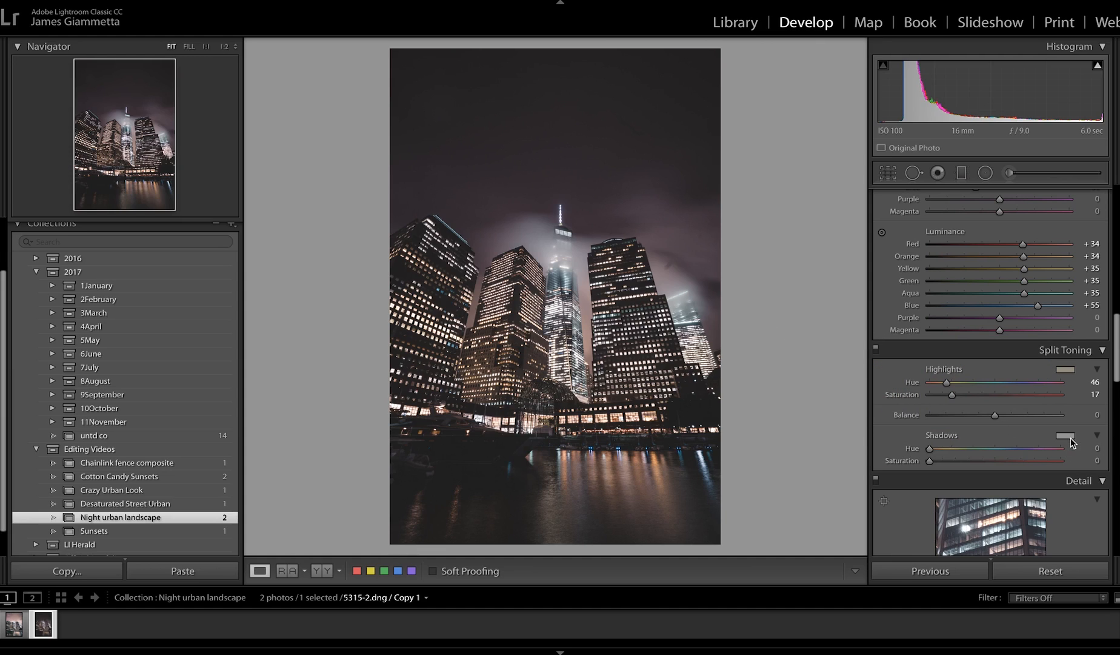
- Set the Split Toning Shadows to Hue 202 and Saturation 16 and check the tint in the colour picker
{"action": "left_click", "coordinate": [1094, 448]}
{"action": "type", "text": "202"}
{"action": "key", "text": "Return"}
{"action": "left_click", "coordinate": [1095, 460]}
{"action": "type", "text": "16"}
{"action": "key", "text": "Return"}
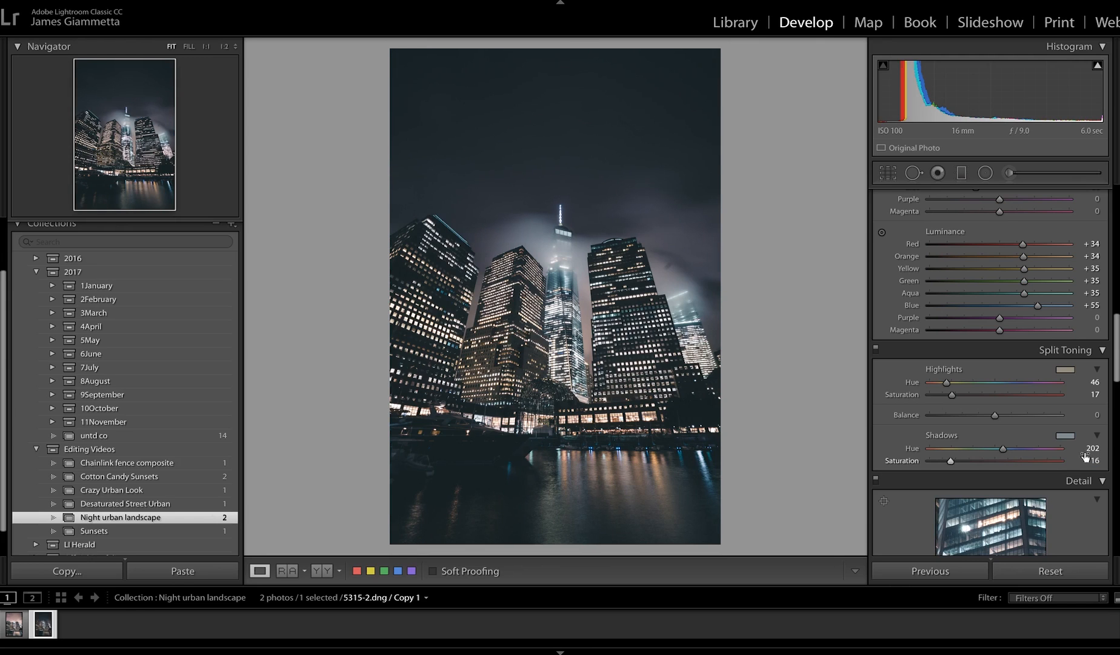
{"action": "left_click", "coordinate": [1065, 435]}
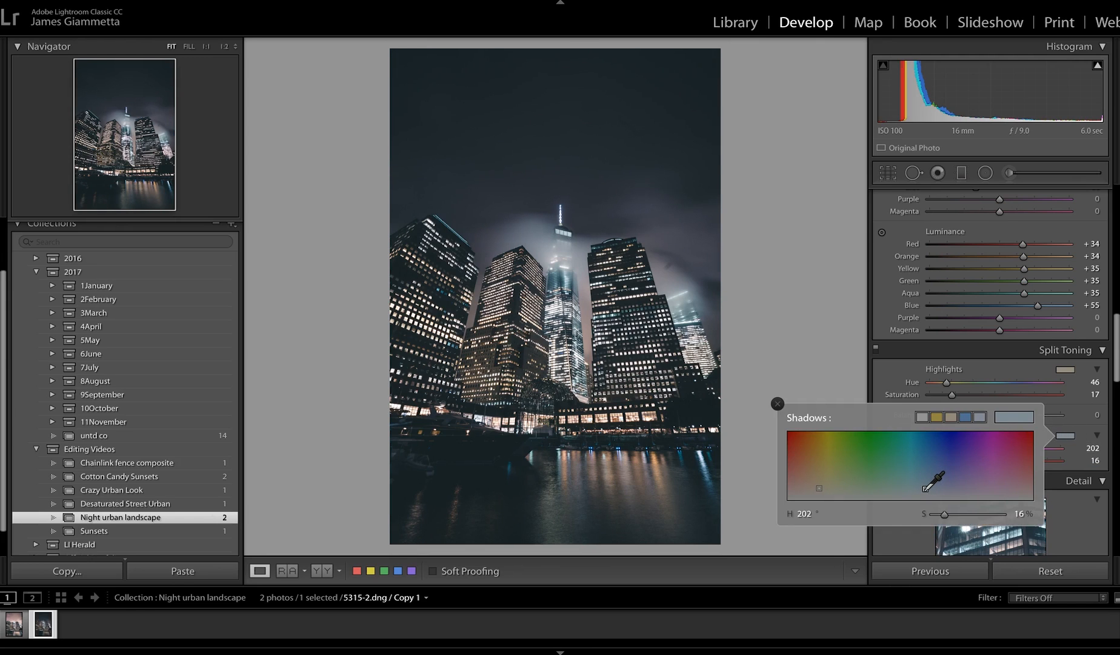
{"action": "left_click", "coordinate": [888, 384]}
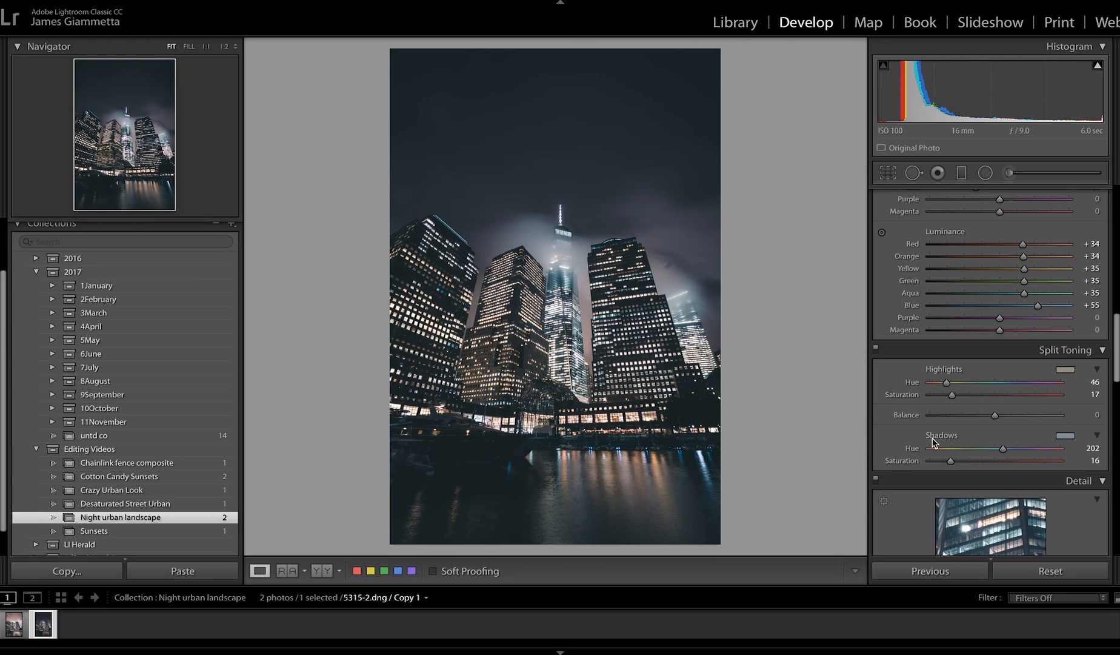
- Enable profile corrections in the Lens Corrections settings
{"action": "scroll", "coordinate": [933, 441], "scroll_direction": "down", "scroll_amount": 3}
{"action": "scroll", "coordinate": [933, 441], "scroll_direction": "down", "scroll_amount": 6}
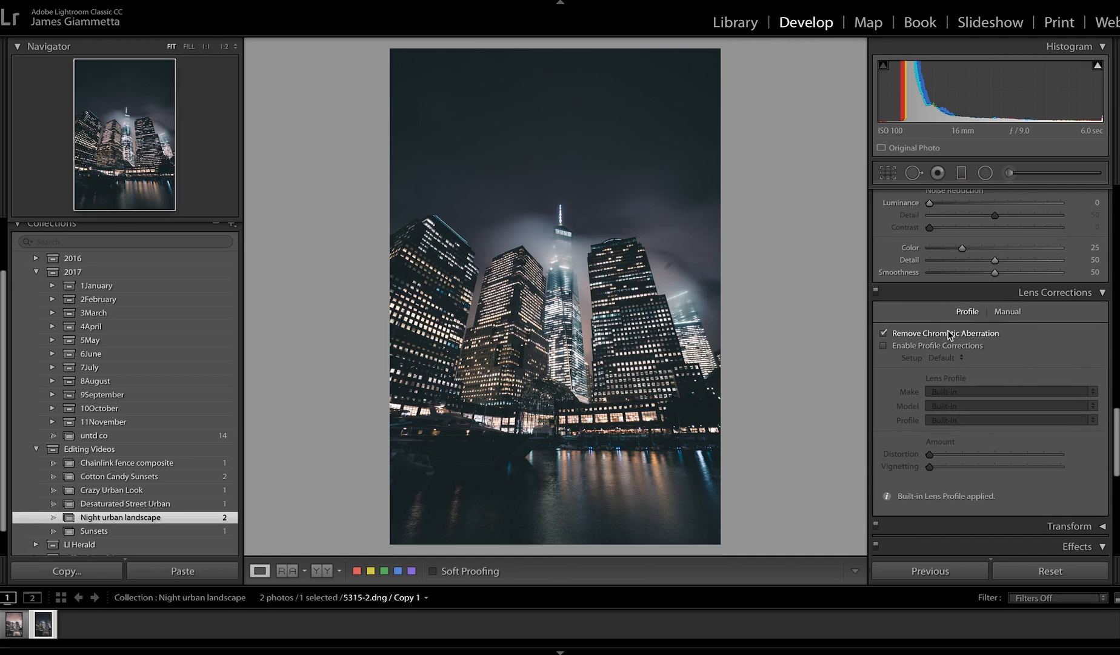
{"action": "left_click", "coordinate": [949, 346]}
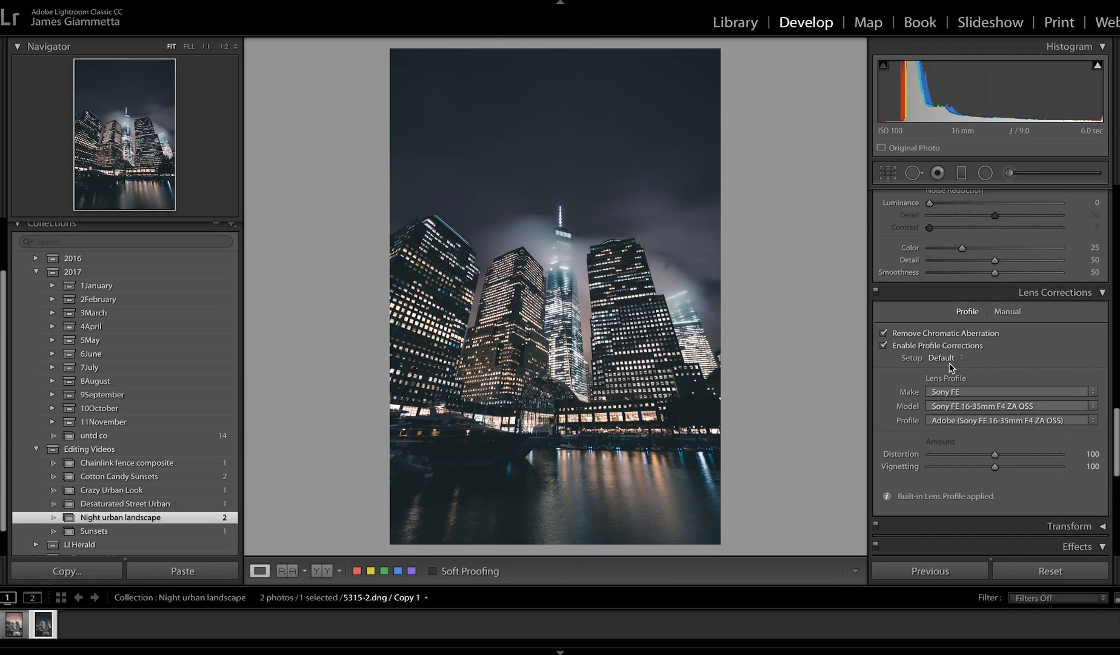
- Paint an Adjustment Brush mask over the whole sky with Auto Mask on, Feather 100 and Flow 65, and show the mask overlay
{"action": "scroll", "coordinate": [950, 367], "scroll_direction": "down", "scroll_amount": 3}
{"action": "scroll", "coordinate": [950, 367], "scroll_direction": "down", "scroll_amount": 4}
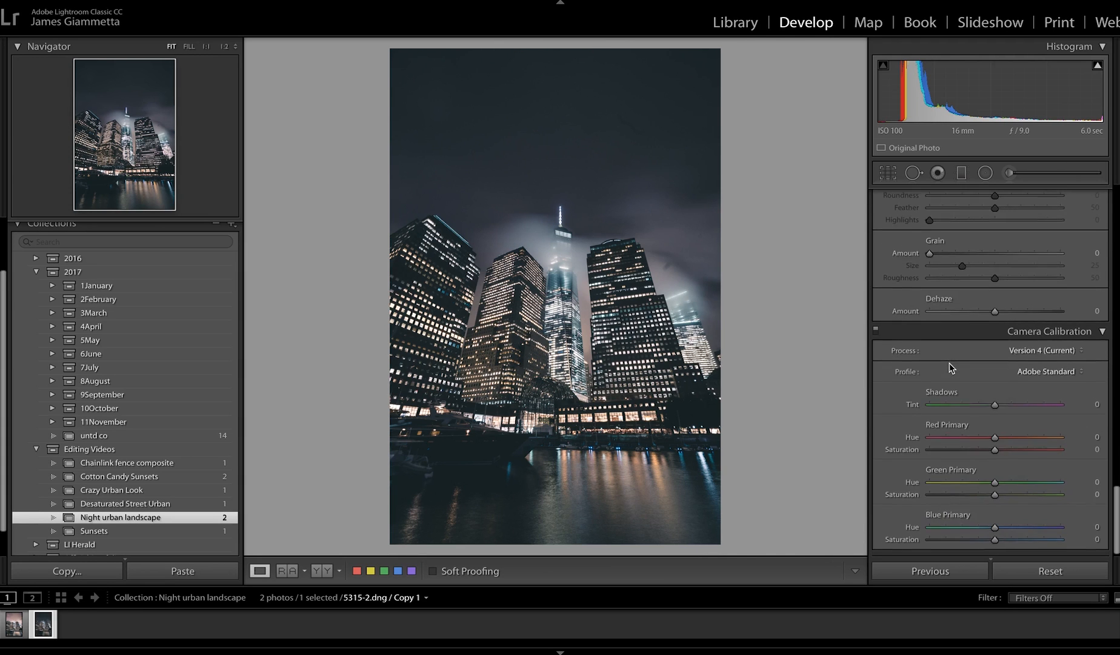
{"action": "scroll", "coordinate": [950, 367], "scroll_direction": "up", "scroll_amount": 15}
{"action": "scroll", "coordinate": [949, 367], "scroll_direction": "up", "scroll_amount": 10}
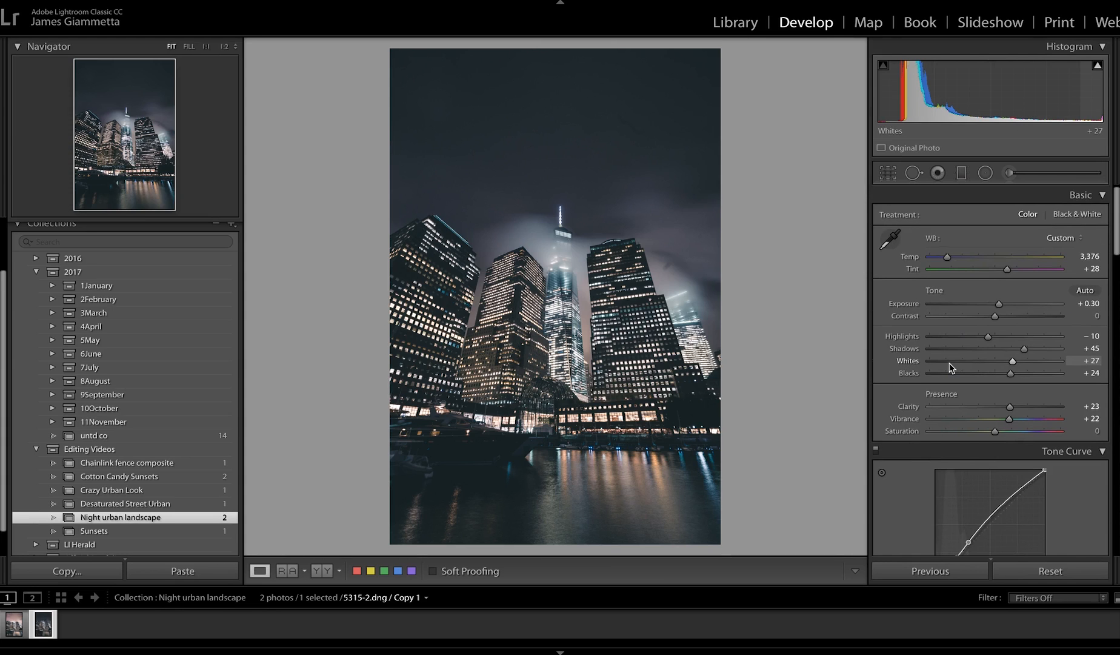
{"action": "left_click", "coordinate": [1010, 174]}
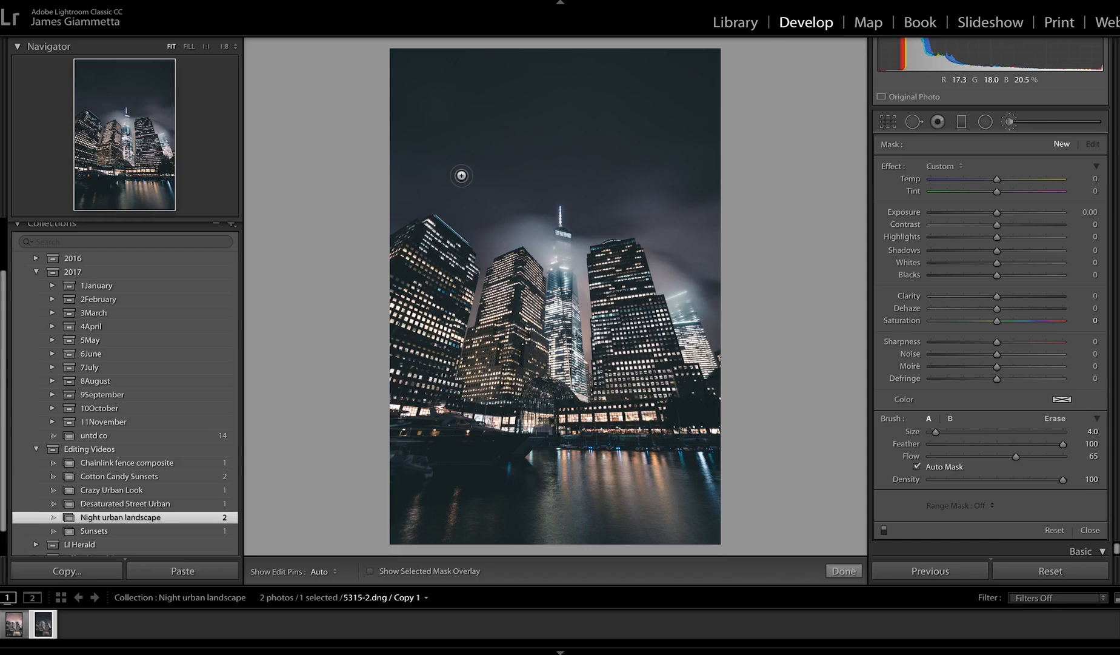
{"action": "scroll", "coordinate": [432, 147], "scroll_direction": "up", "scroll_amount": 7}
{"action": "scroll", "coordinate": [432, 147], "scroll_direction": "up", "scroll_amount": 6}
{"action": "key", "text": "h"}
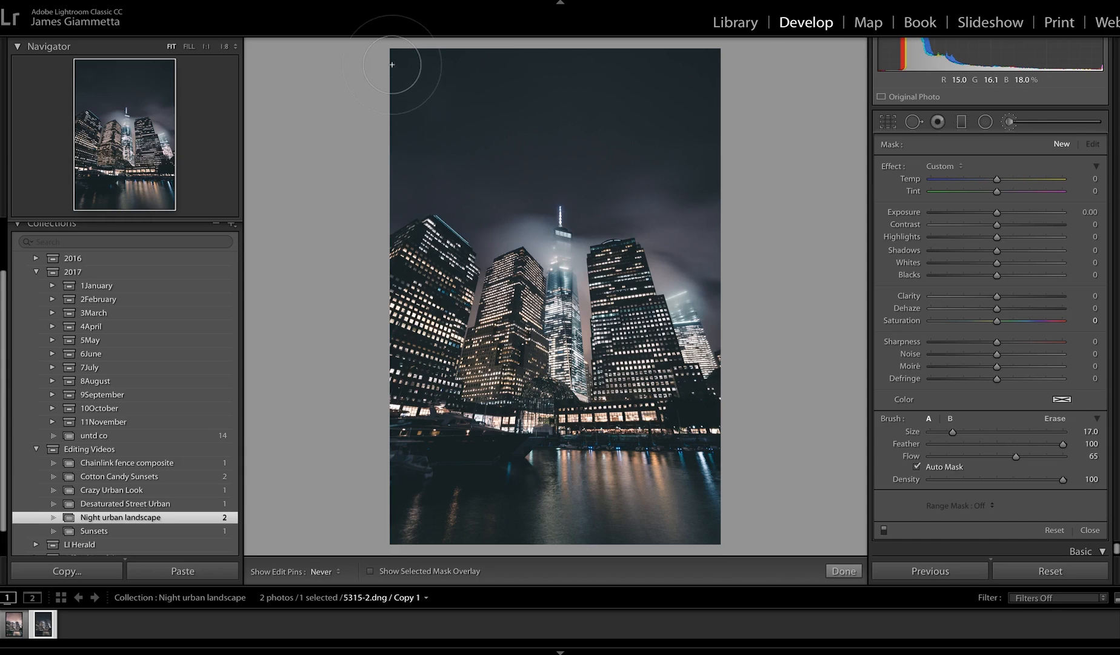
{"action": "scroll", "coordinate": [495, 65], "scroll_direction": "up", "scroll_amount": 10}
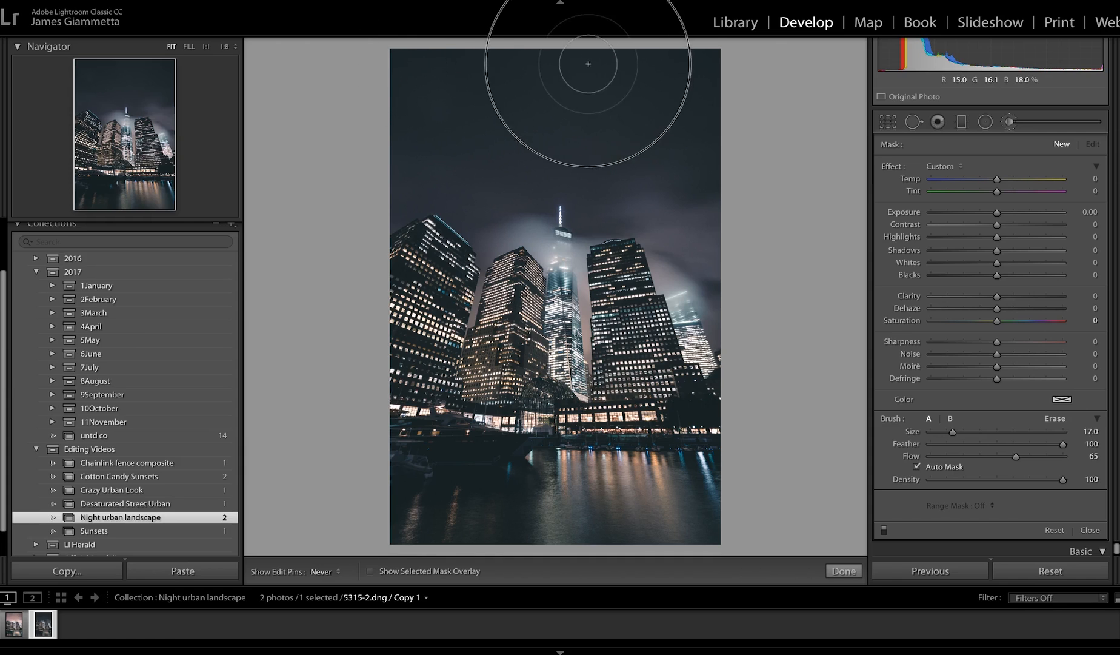
{"action": "left_click", "coordinate": [370, 571]}
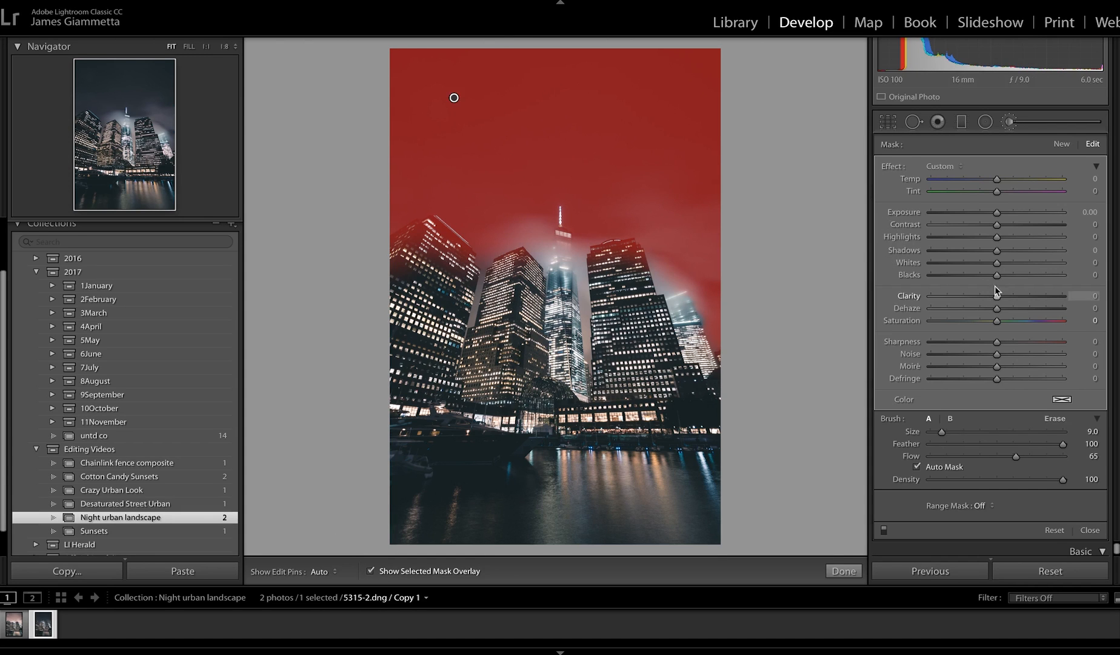
- Set the sky brush adjustment's Temp to 9 and Exposure to 1.96
{"action": "left_click", "coordinate": [1094, 178]}
{"action": "type", "text": "9"}
{"action": "left_click", "coordinate": [1090, 212]}
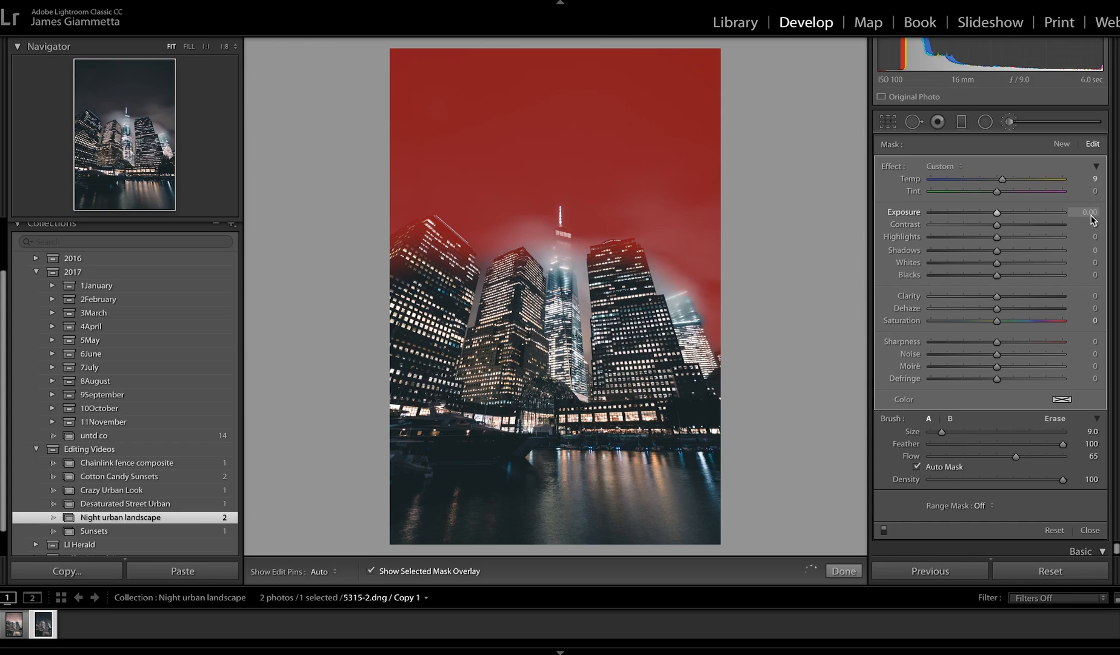
{"action": "type", "text": "1.96"}
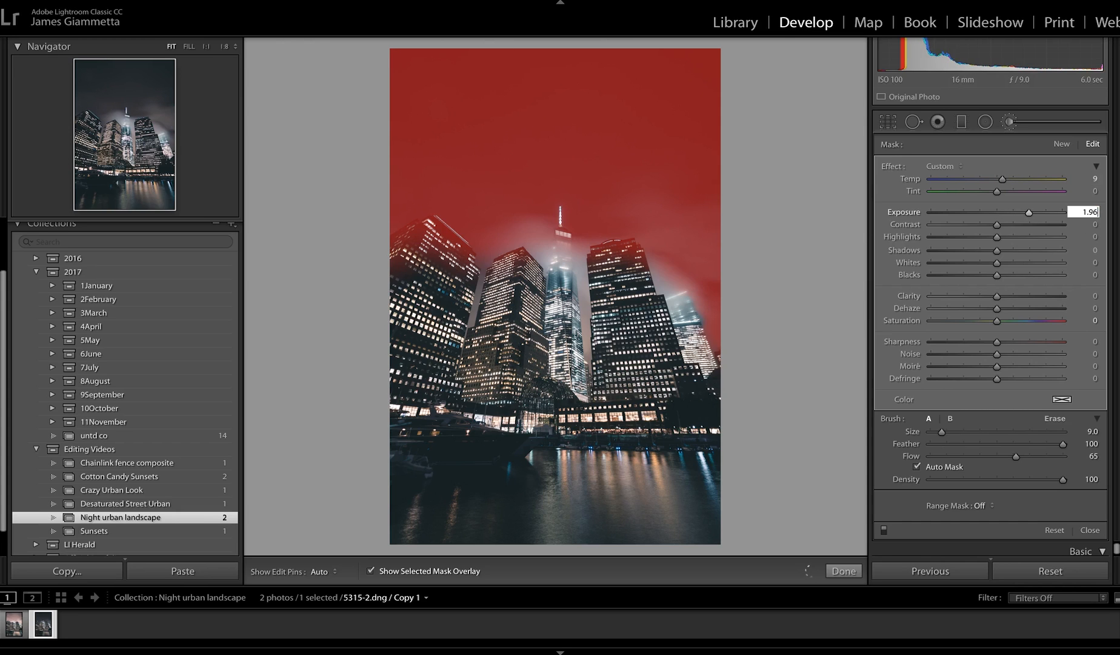
{"action": "key", "text": "Return"}
- Set the sky brush adjustment's Shadows to 18 and hide the mask overlay
{"action": "left_click", "coordinate": [1090, 250]}
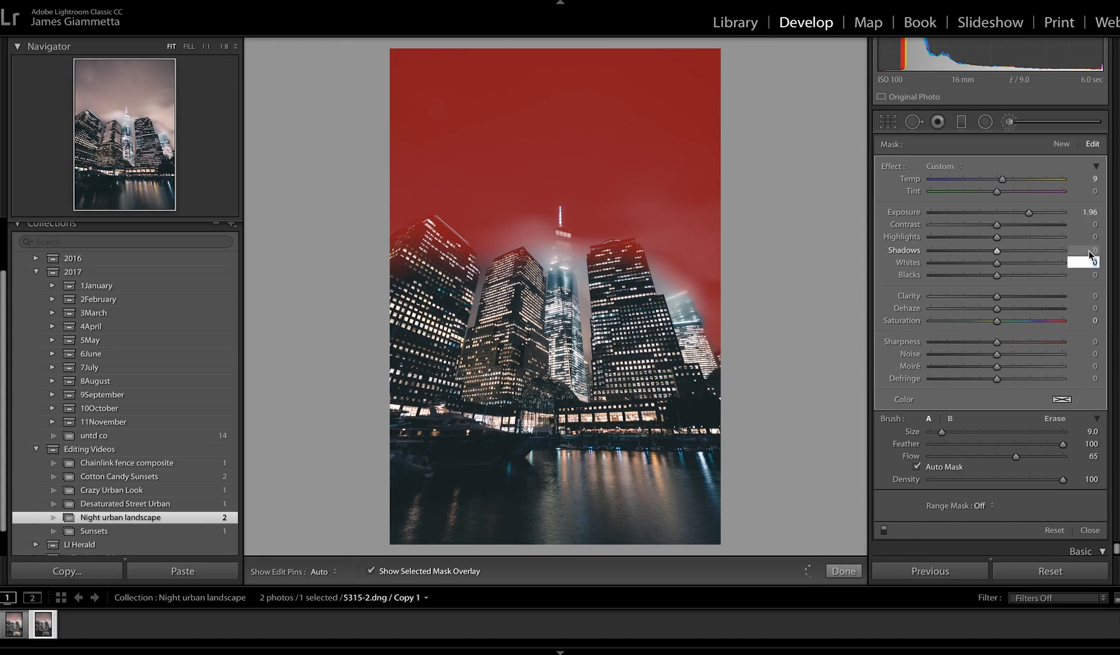
{"action": "type", "text": "100"}
{"action": "key", "text": "Return"}
{"action": "left_click", "coordinate": [1090, 251]}
{"action": "type", "text": "18"}
{"action": "key", "text": "Return"}
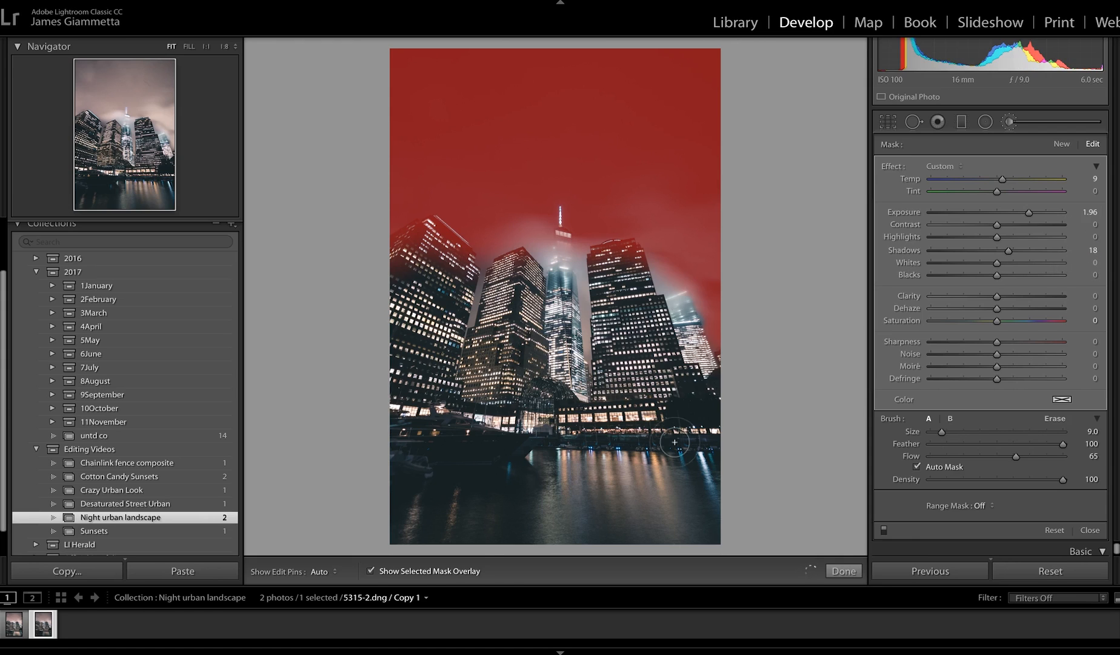
{"action": "left_click", "coordinate": [371, 571]}
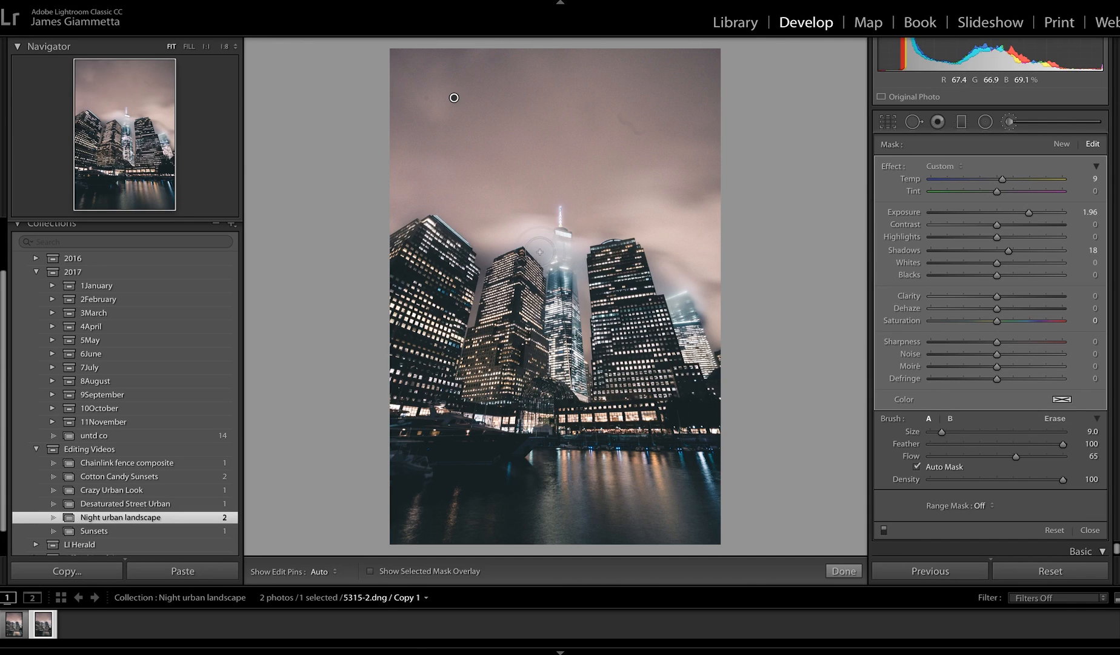
- Start a second Adjustment Brush mask and set its Temp to 11
{"action": "key", "text": "h"}
{"action": "left_click", "coordinate": [1061, 146]}
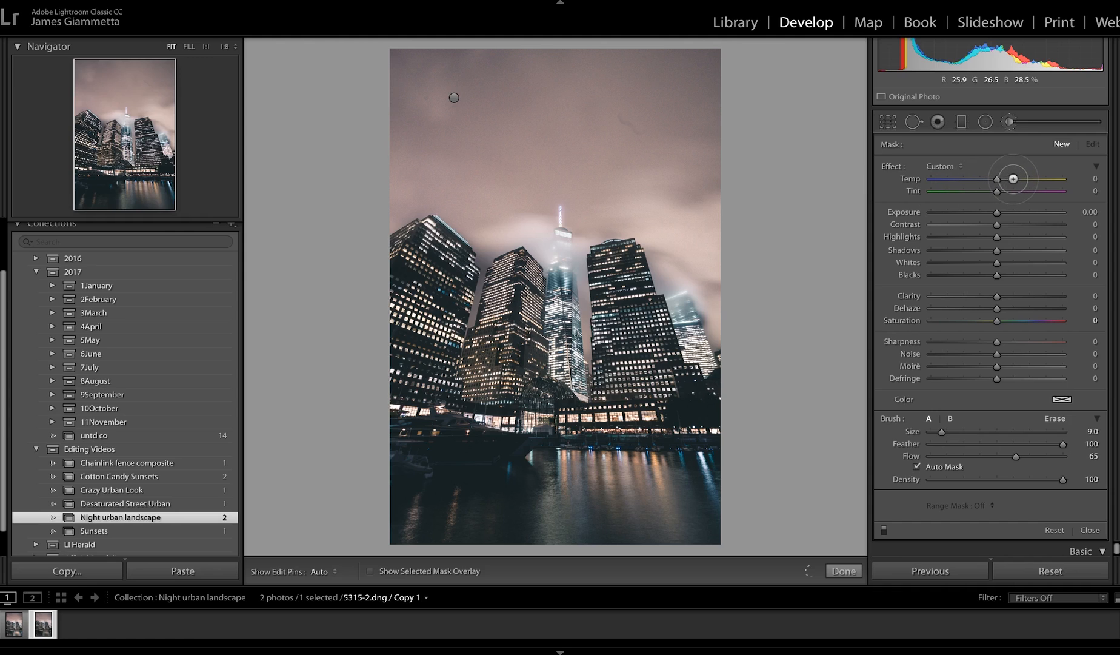
{"action": "key", "text": "h"}
{"action": "left_click_drag", "start_coordinate": [1007, 180], "coordinate": [1005, 178]}
{"action": "left_click", "coordinate": [1006, 179]}
{"action": "mouse_move", "coordinate": [1007, 181]}
{"action": "left_mouse_down"}
{"action": "mouse_move", "coordinate": [1034, 183]}
{"action": "mouse_move", "coordinate": [1007, 186]}
{"action": "left_mouse_up"}
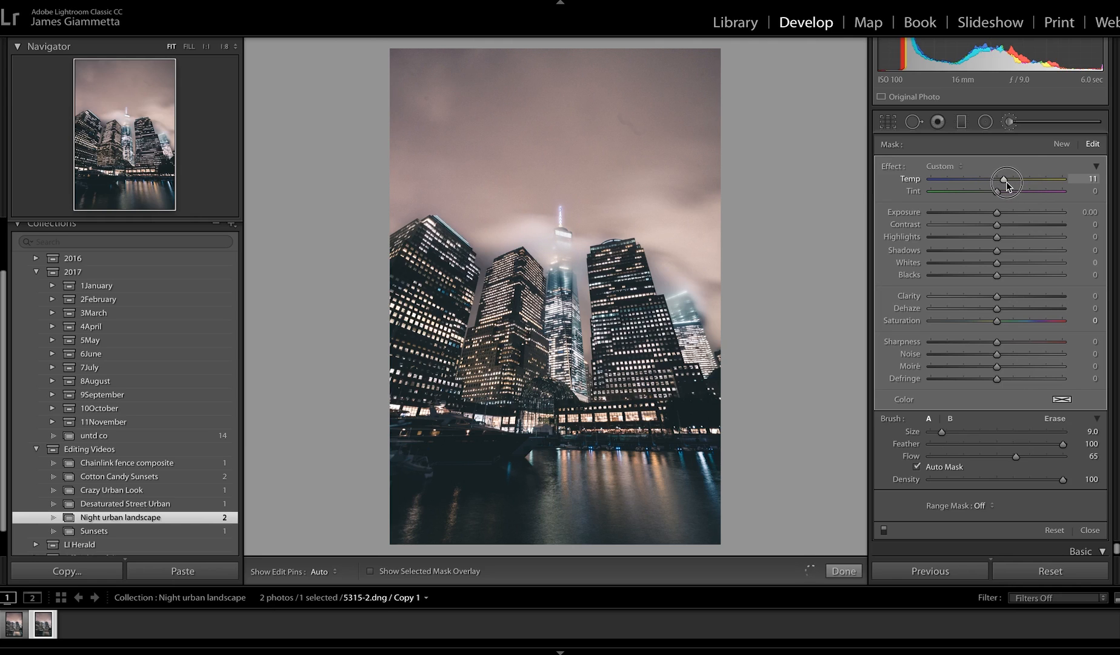